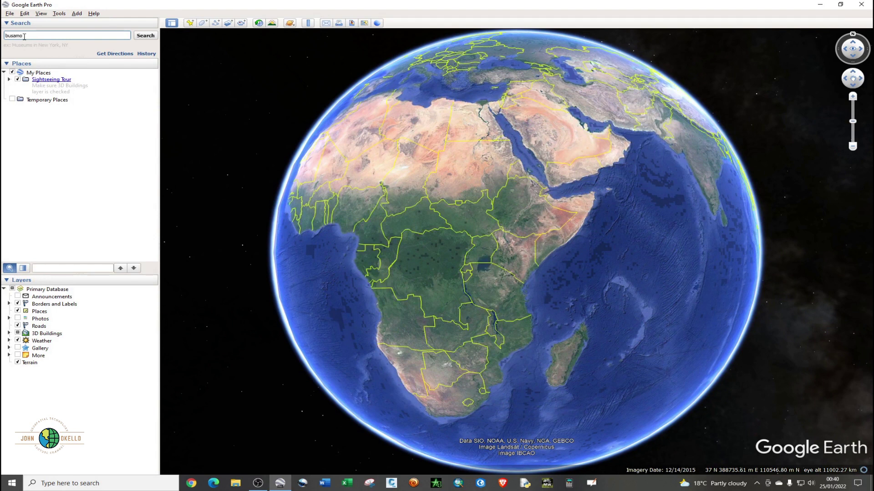
- Search for "busamo" and dismiss the information balloon of Busamo Primary School
key("Return")
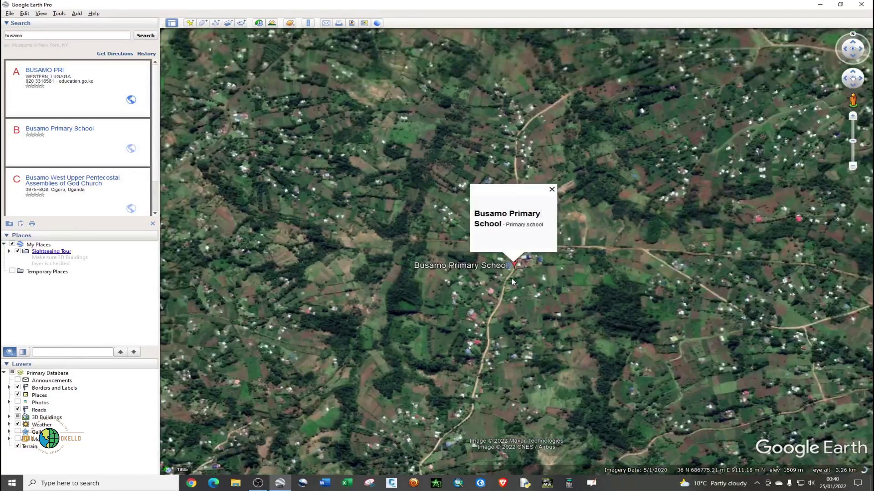
left_click(551, 189)
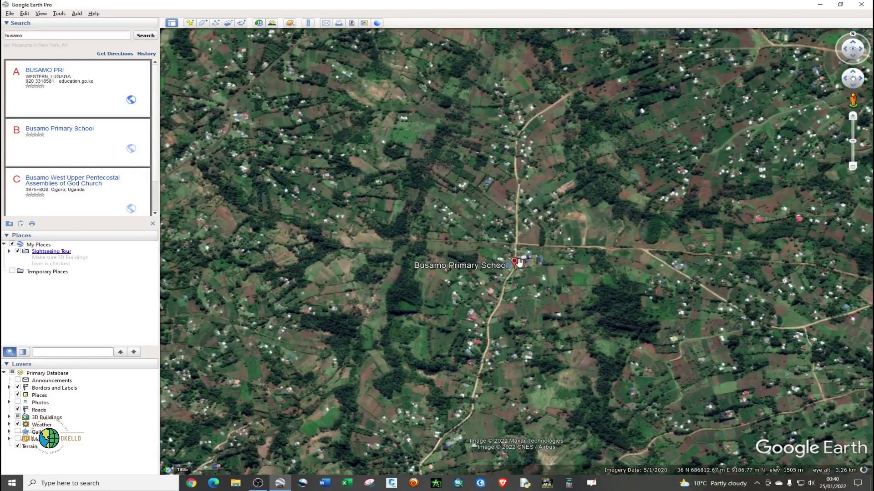
scroll(520, 269, "down", 3)
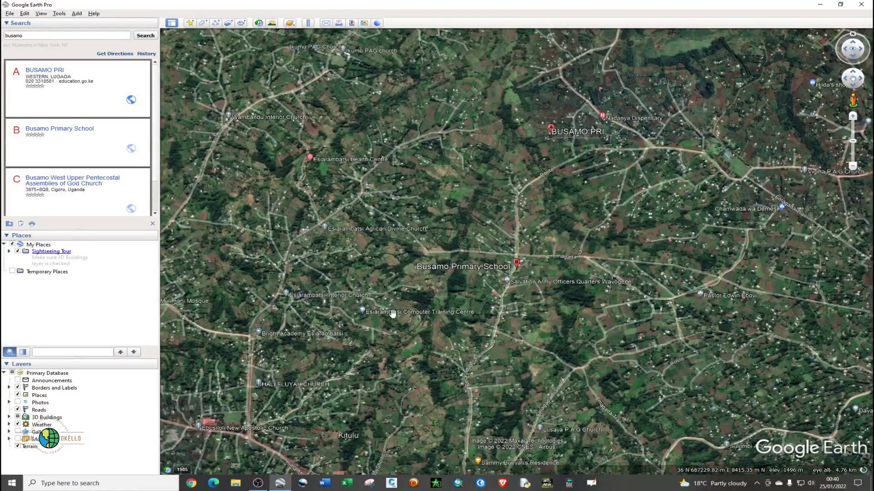
scroll(527, 306, "down", 2)
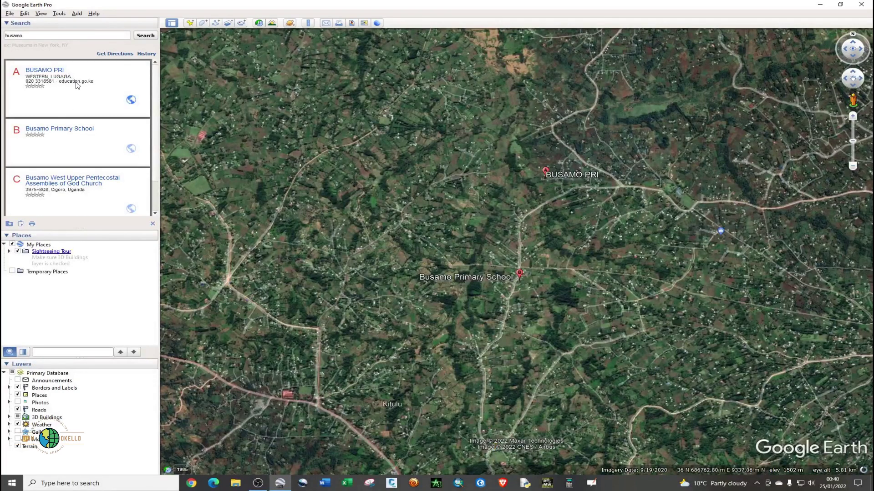
- Clear the search results and tidy the places list: enable Temporary Places and collapse My Places
left_click(152, 223)
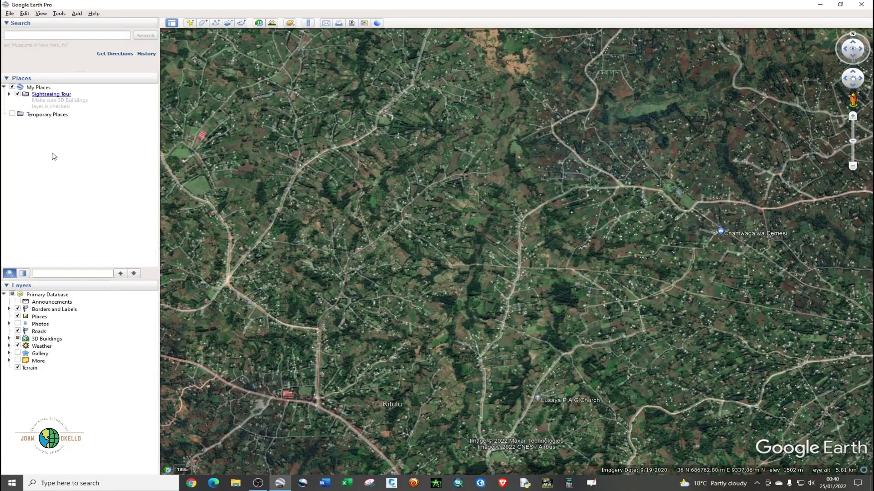
left_click(14, 115)
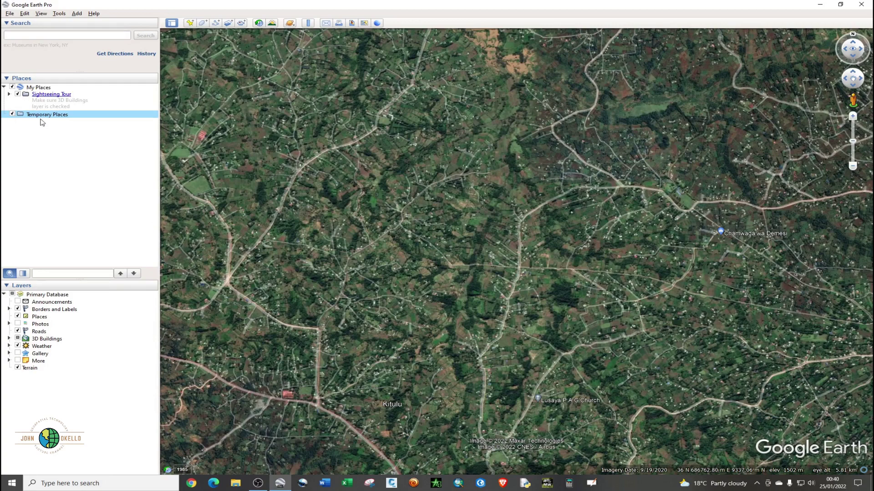
left_click(4, 87)
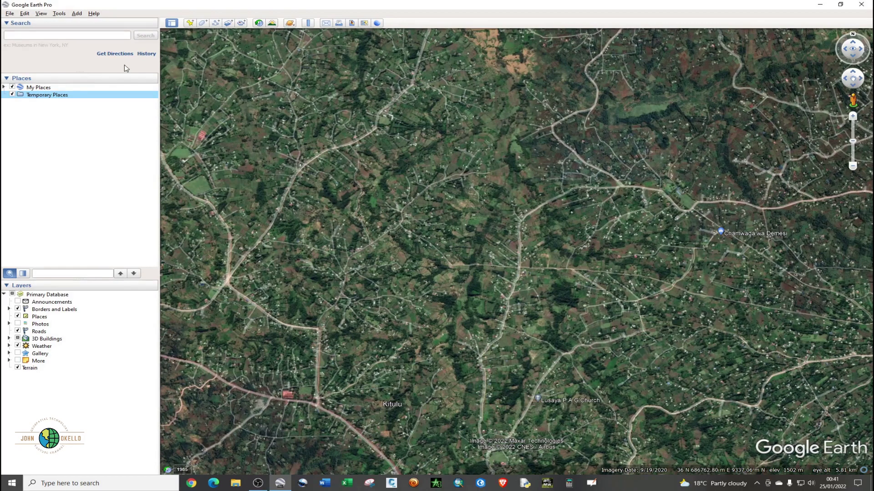
- Start a new path in the Temporary Places folder and name it Spotheights
right_click(47, 96)
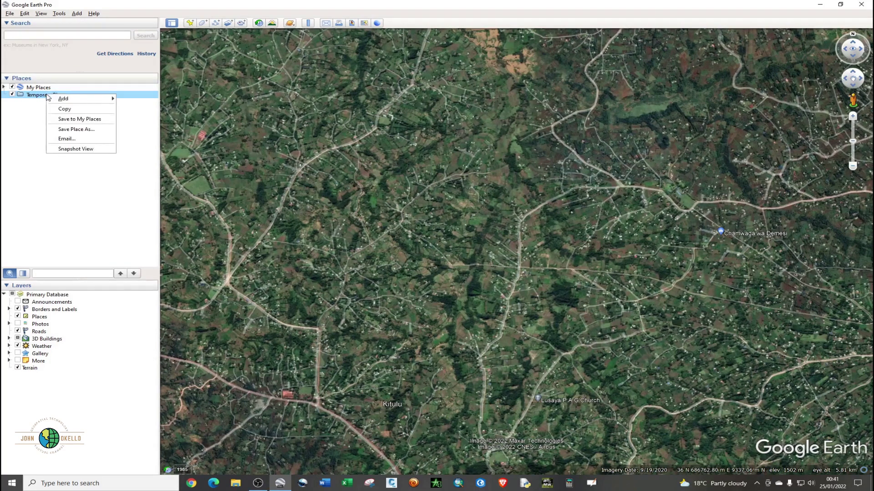
mouse_move(71, 100)
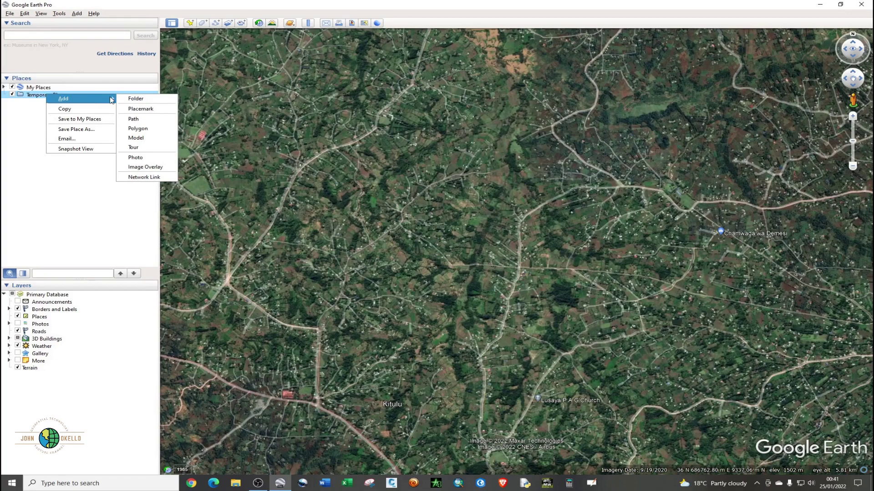
left_click(145, 120)
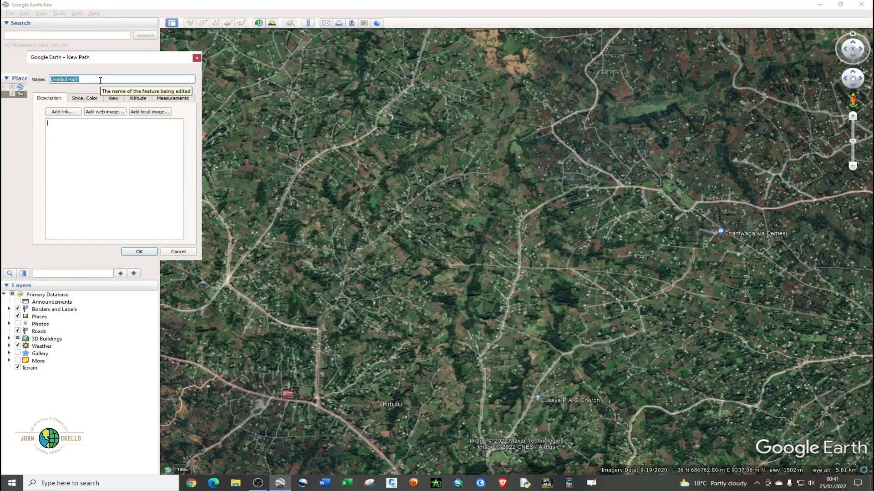
type("Spotheights")
- Set the path's line color to red
left_click(84, 99)
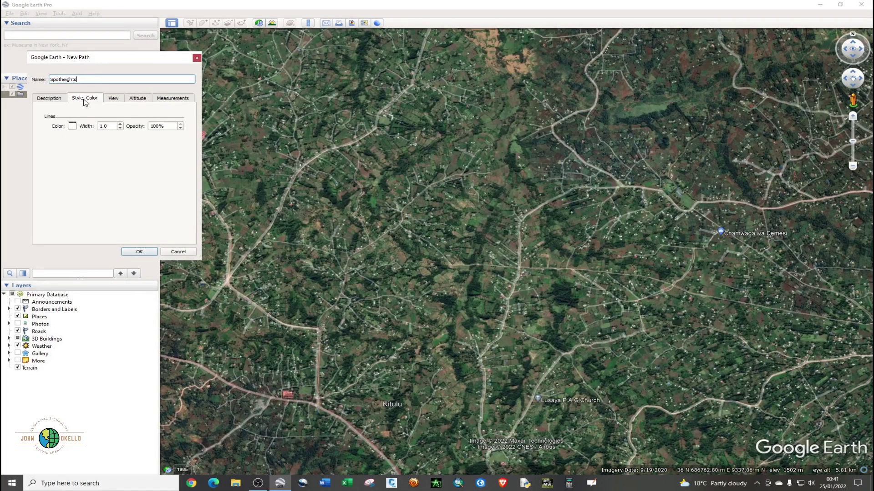
left_click(72, 126)
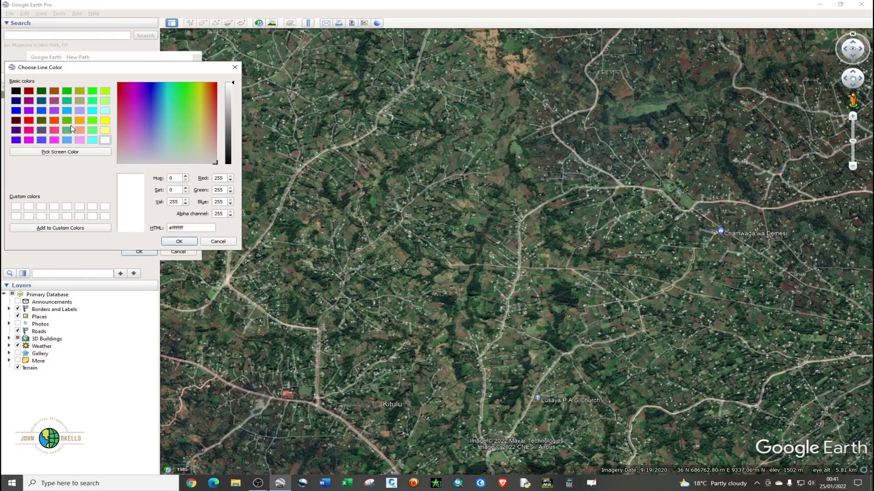
left_click(29, 131)
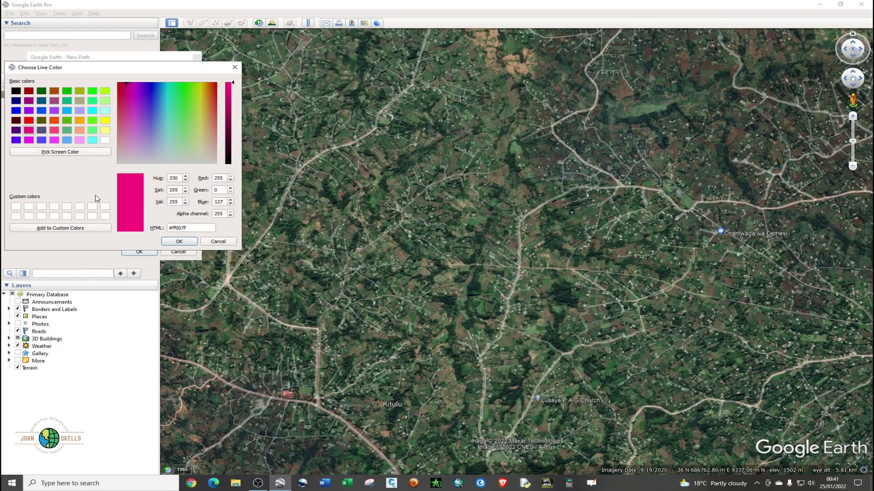
left_click(28, 121)
left_click(182, 242)
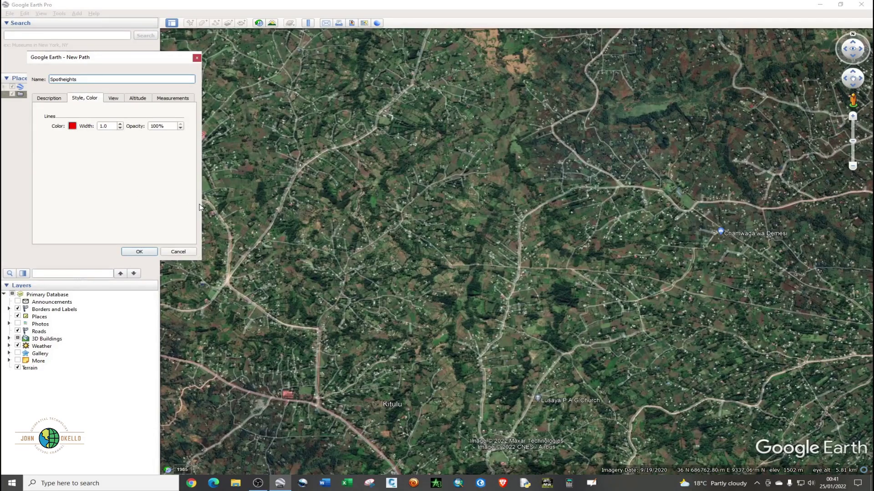
- Draw the Spotheights path as dense back-and-forth and crossing lines over the area north and east of Kitulu, and accept it
left_click(466, 199)
mouse_move(489, 201)
left_mouse_down()
mouse_move(553, 206)
mouse_move(583, 222)
mouse_move(563, 224)
left_mouse_up()
mouse_move(508, 217)
left_mouse_down()
mouse_move(463, 217)
mouse_move(484, 235)
mouse_move(580, 240)
mouse_move(564, 253)
left_mouse_up()
mouse_move(494, 250)
left_mouse_down()
mouse_move(443, 240)
mouse_move(438, 258)
mouse_move(462, 260)
left_mouse_up()
mouse_move(562, 268)
left_mouse_down()
mouse_move(583, 279)
mouse_move(460, 279)
mouse_move(559, 298)
mouse_move(567, 294)
mouse_move(433, 307)
mouse_move(406, 318)
mouse_move(468, 334)
mouse_move(559, 337)
mouse_move(563, 353)
mouse_move(409, 348)
left_mouse_up()
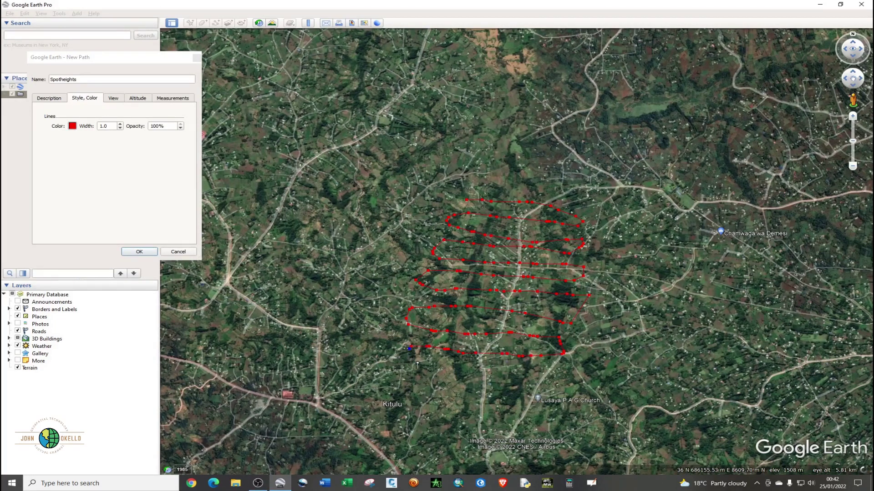
mouse_move(483, 367)
left_mouse_down()
mouse_move(562, 372)
mouse_move(422, 391)
mouse_move(461, 409)
mouse_move(406, 378)
mouse_move(462, 261)
left_mouse_up()
left_click(452, 193)
mouse_move(409, 238)
left_mouse_down()
mouse_move(387, 307)
mouse_move(388, 336)
left_mouse_up()
left_click(394, 394)
left_click_drag(401, 289, 427, 259)
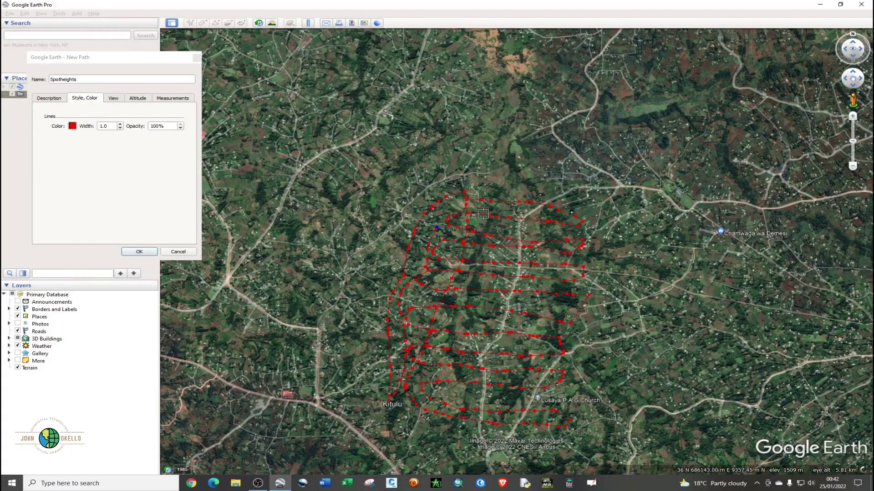
mouse_move(483, 214)
left_mouse_down()
mouse_move(536, 227)
mouse_move(489, 199)
left_mouse_up()
mouse_move(563, 202)
left_mouse_down()
mouse_move(577, 202)
mouse_move(589, 236)
mouse_move(578, 400)
mouse_move(546, 427)
mouse_move(384, 410)
mouse_move(421, 398)
mouse_move(499, 408)
mouse_move(571, 398)
mouse_move(458, 387)
mouse_move(436, 371)
left_mouse_up()
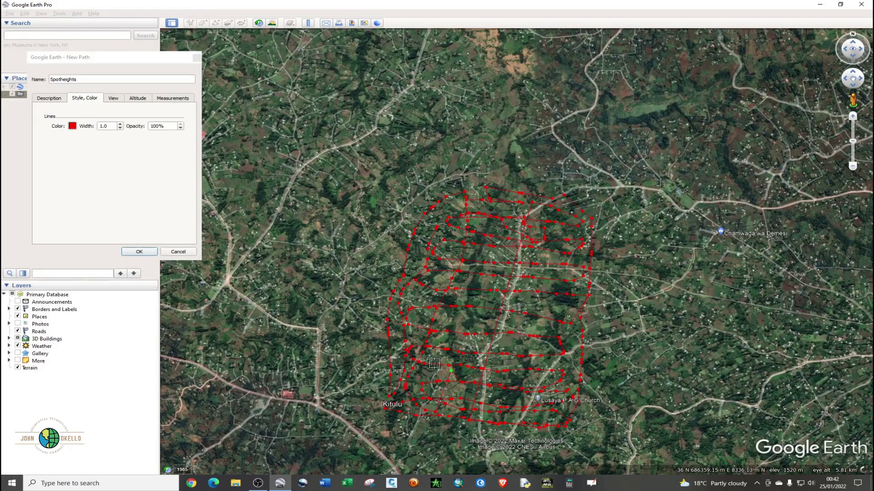
left_click(565, 354)
mouse_move(524, 341)
left_mouse_down()
mouse_move(438, 335)
mouse_move(445, 321)
left_mouse_up()
left_click(561, 314)
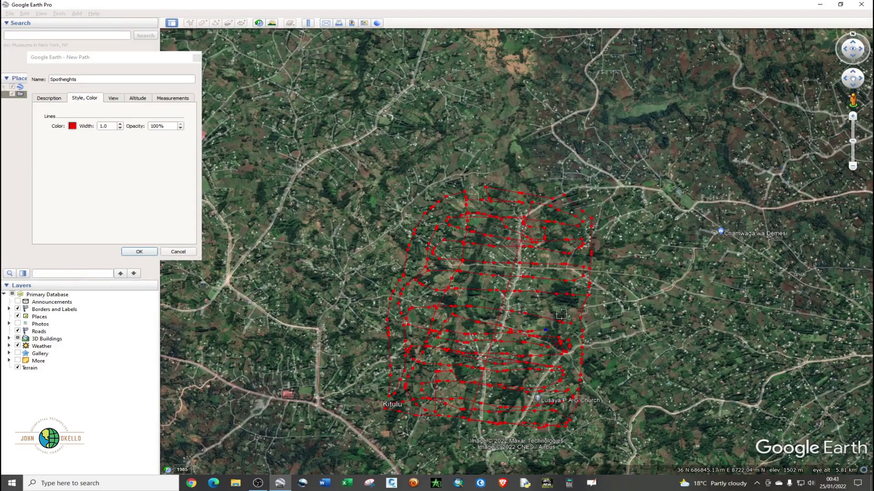
left_click(468, 291)
left_click_drag(502, 291, 562, 288)
left_click(524, 268)
left_click(440, 269)
left_click(449, 249)
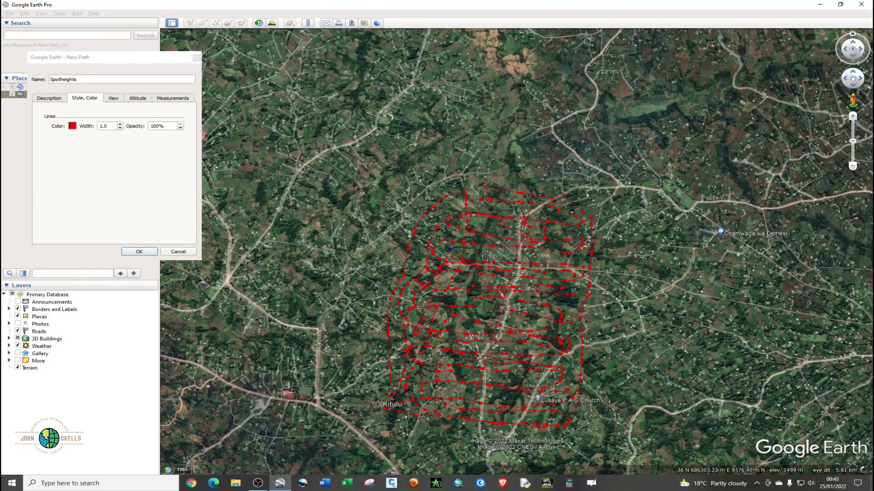
left_click(526, 252)
left_click(584, 256)
left_click(511, 210)
left_click(424, 218)
left_click(418, 246)
left_click(395, 364)
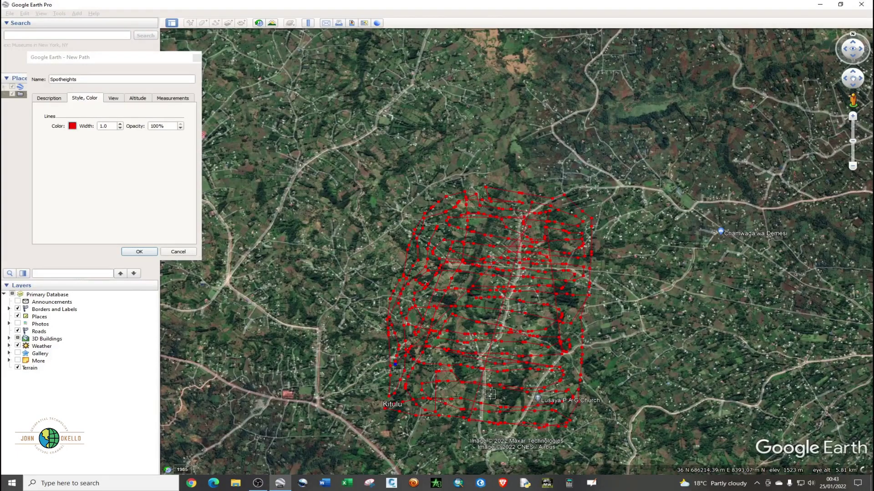
left_click(530, 404)
left_click(576, 330)
left_click(132, 253)
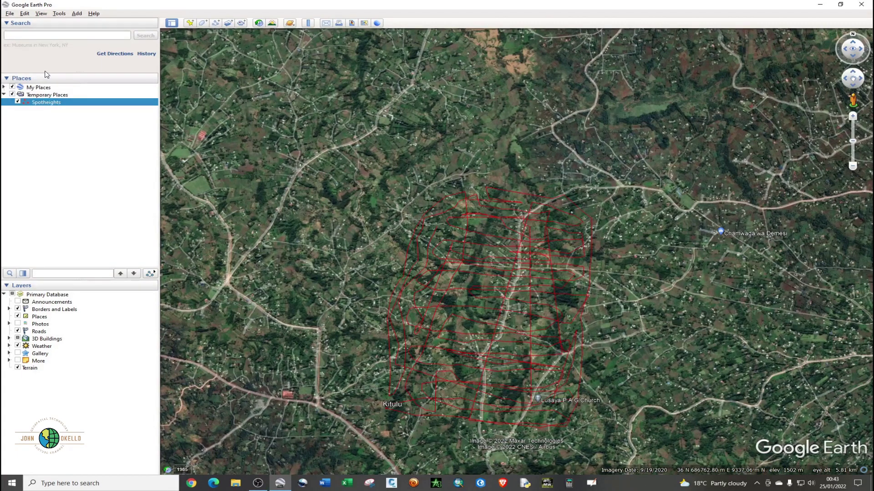
- Start saving the Spotheights path as a file and create and open a folder named Contours on the Desktop
right_click(68, 106)
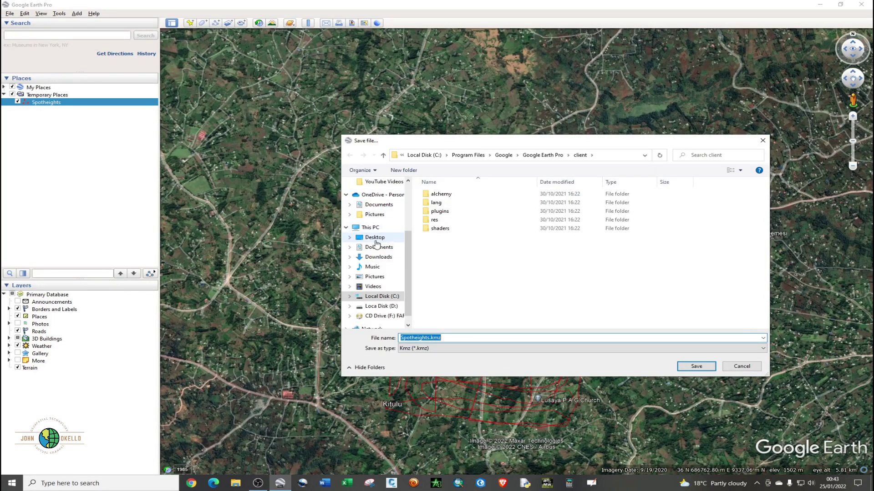
left_click(375, 238)
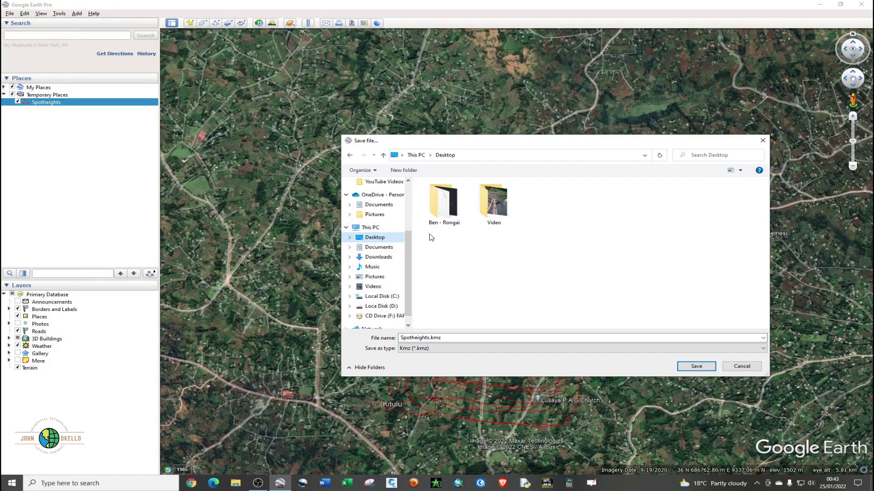
right_click(538, 227)
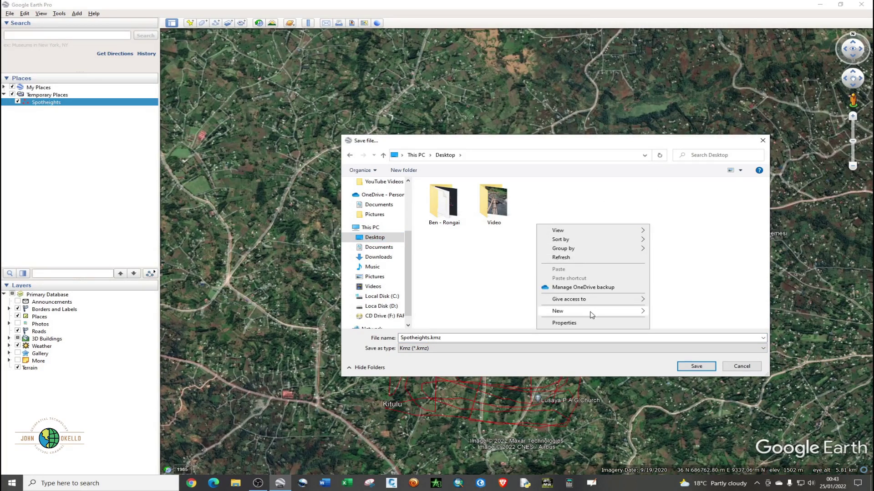
mouse_move(591, 311)
left_click(657, 309)
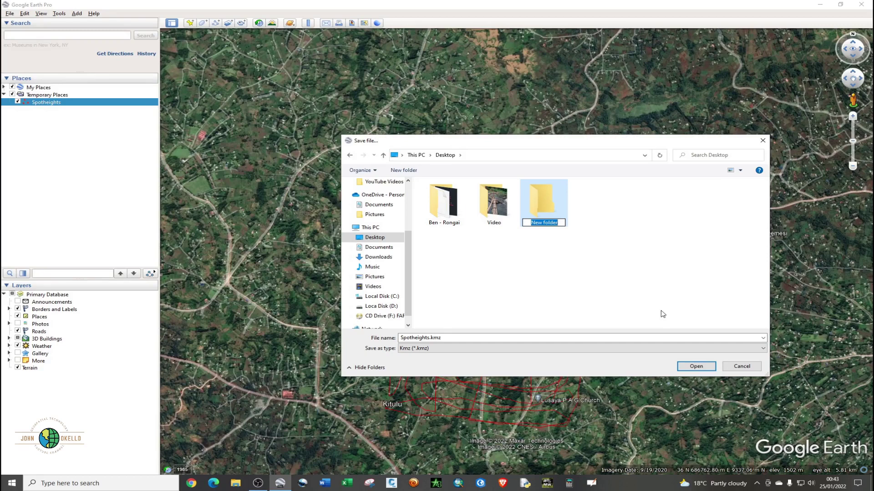
type("Contours")
double_click(544, 213)
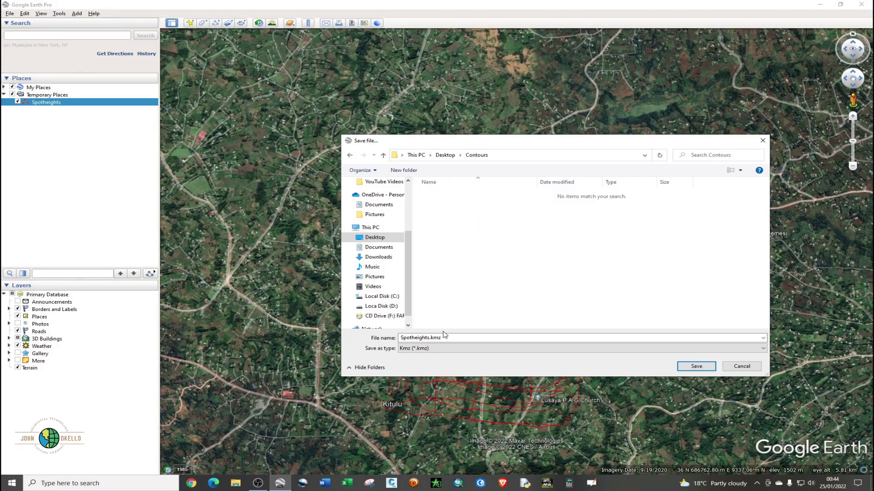
left_click(353, 155)
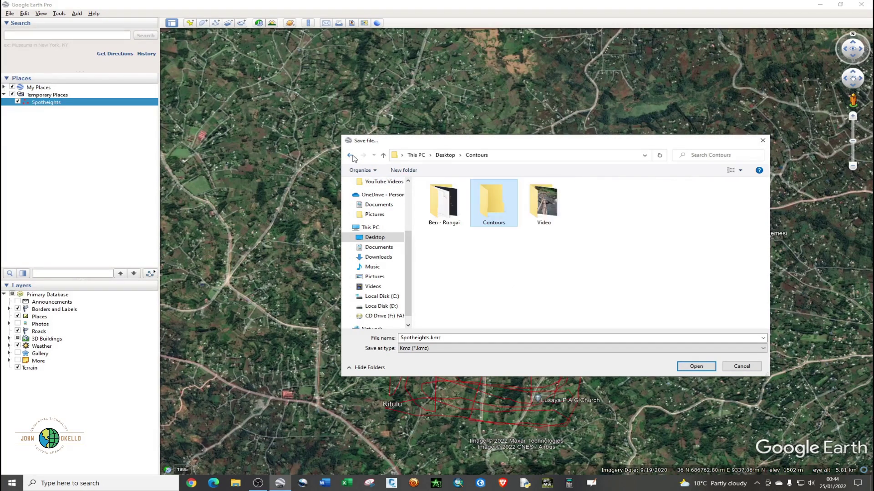
double_click(492, 202)
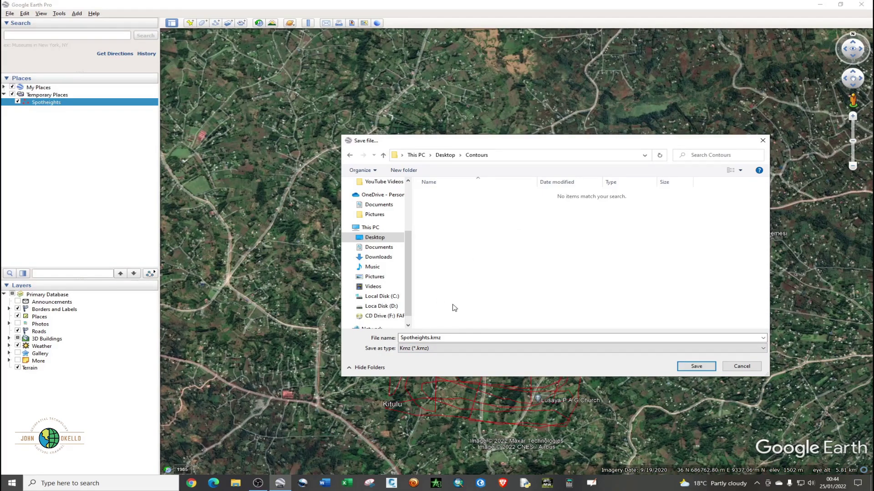
- Save the path in the Contours folder as Spotheights.kml, using the Kml file type
left_click(456, 349)
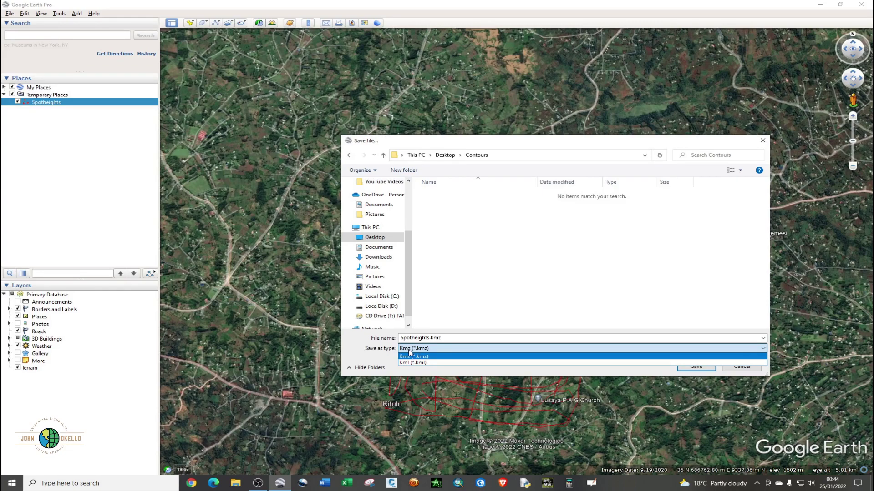
left_click(415, 362)
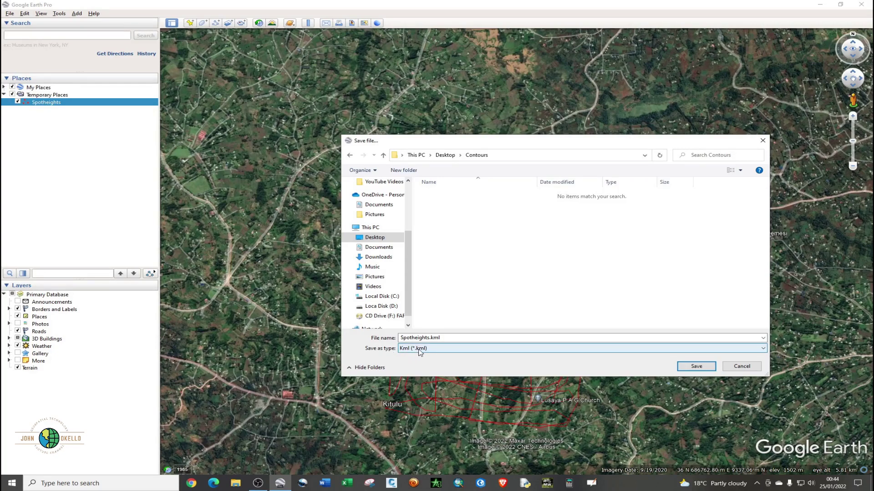
left_click(693, 367)
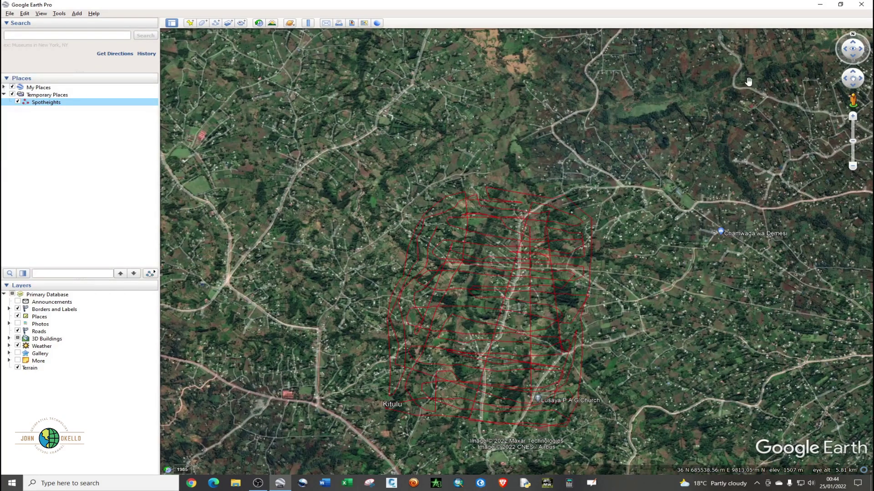
- Exit Google Earth Pro, saving the temporary items to My Places, and check the Contours desktop folder for the exported file
left_click(860, 5)
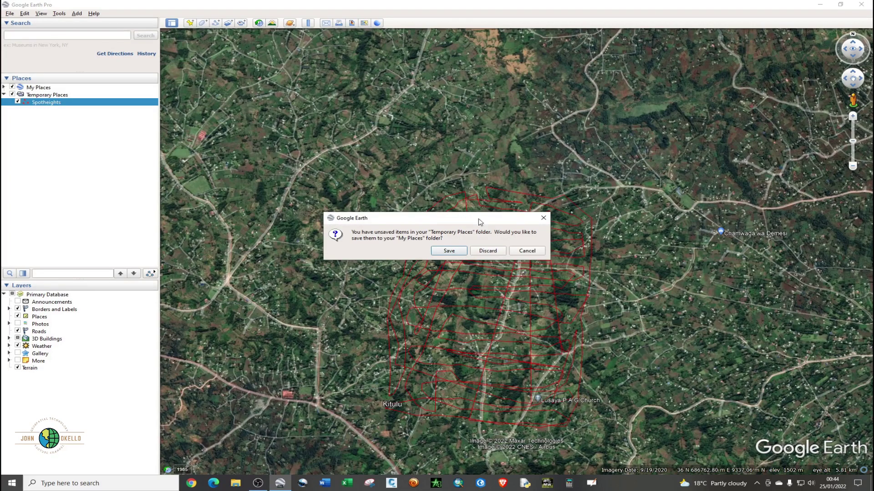
left_click(449, 250)
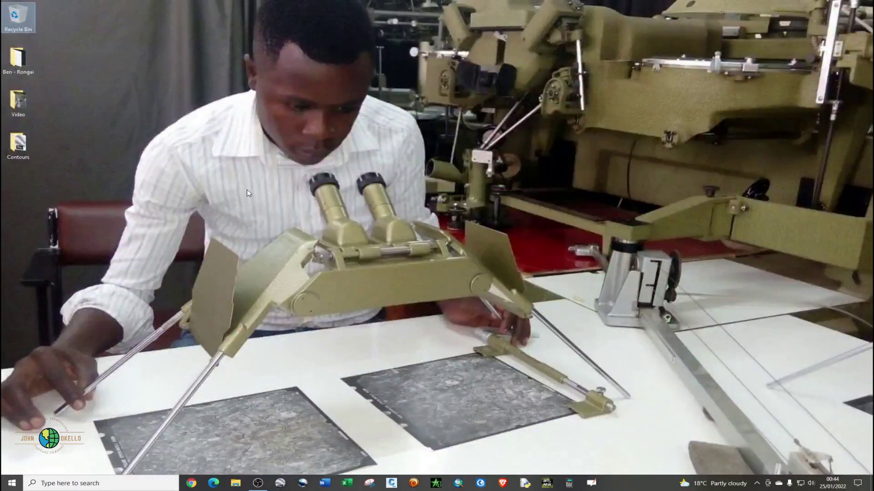
double_click(23, 150)
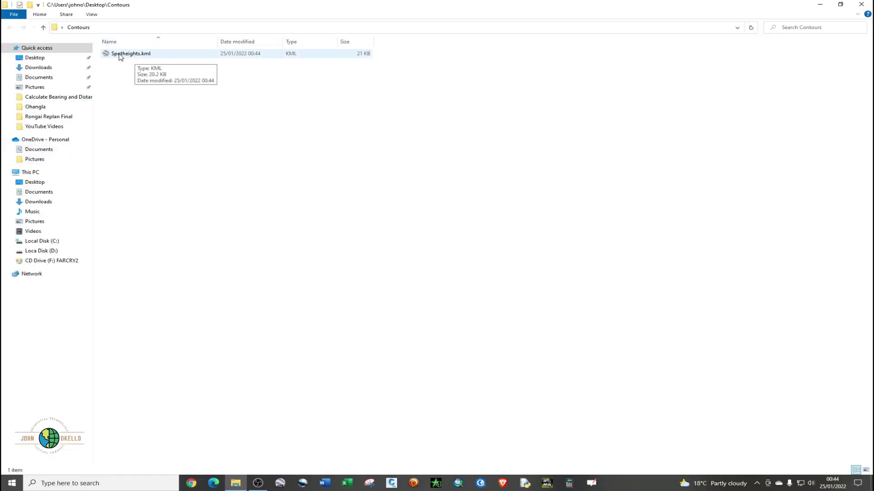
left_click(861, 4)
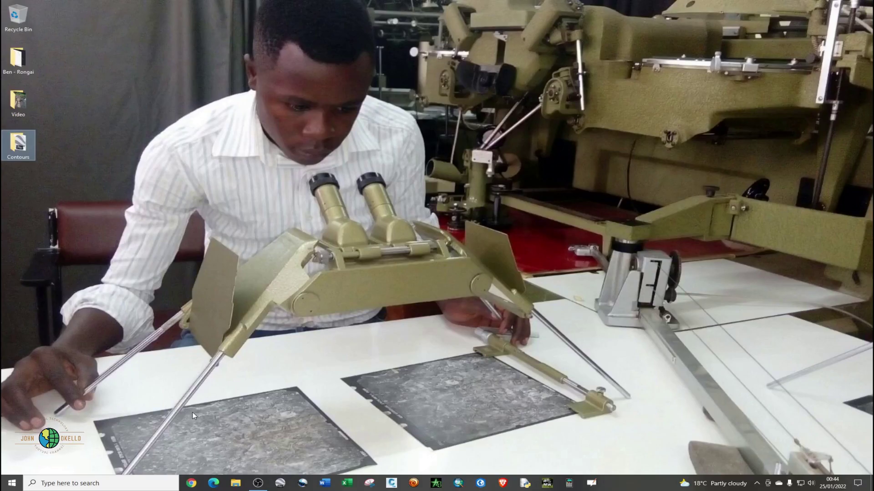
- Look in the Contours desktop folder for the exported KML file, close the folder, and launch ArcMap
double_click(18, 145)
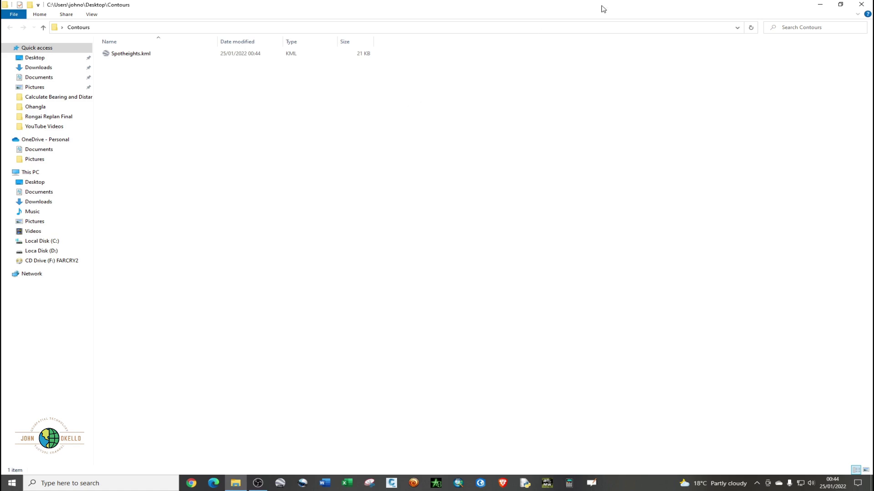
left_click(861, 4)
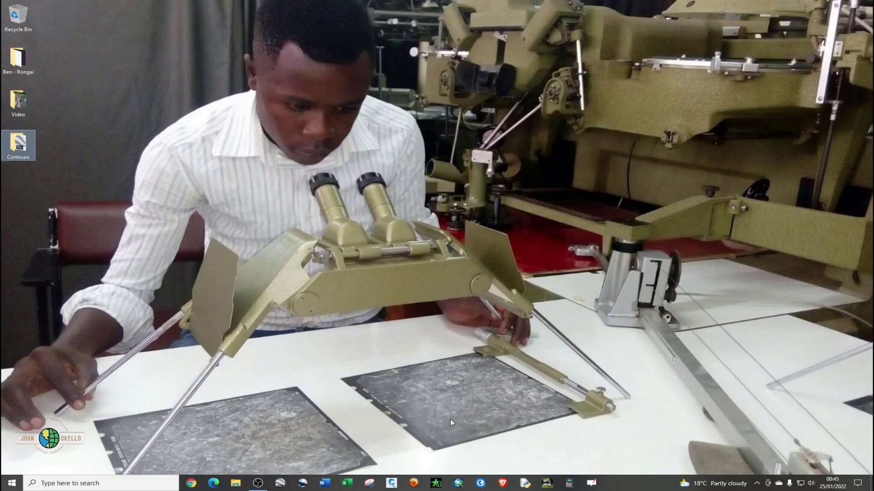
left_click(459, 482)
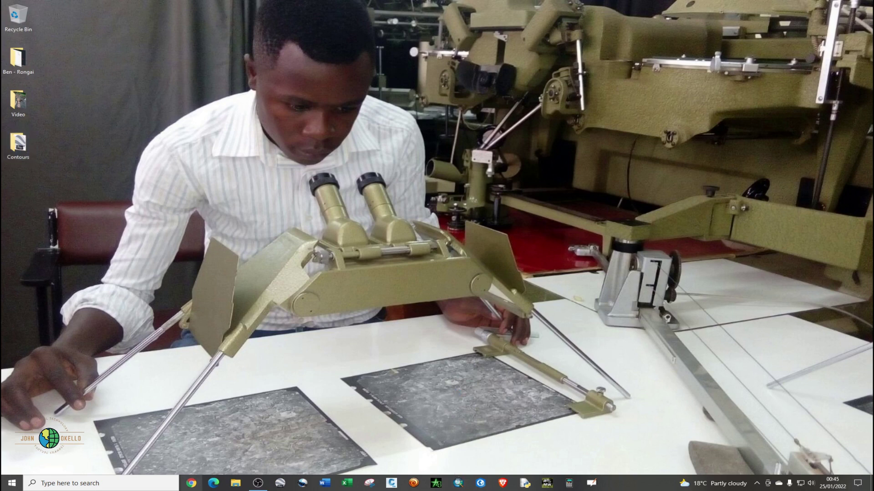
- Switch to Chrome, search Google for "tcx converter", and open the TCX Converter 2.0 download page on software.informer
left_click(192, 484)
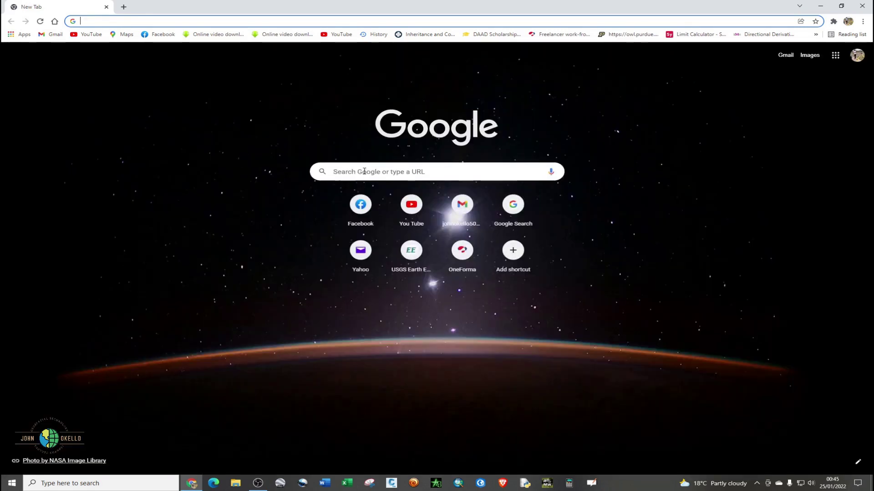
left_click(364, 171)
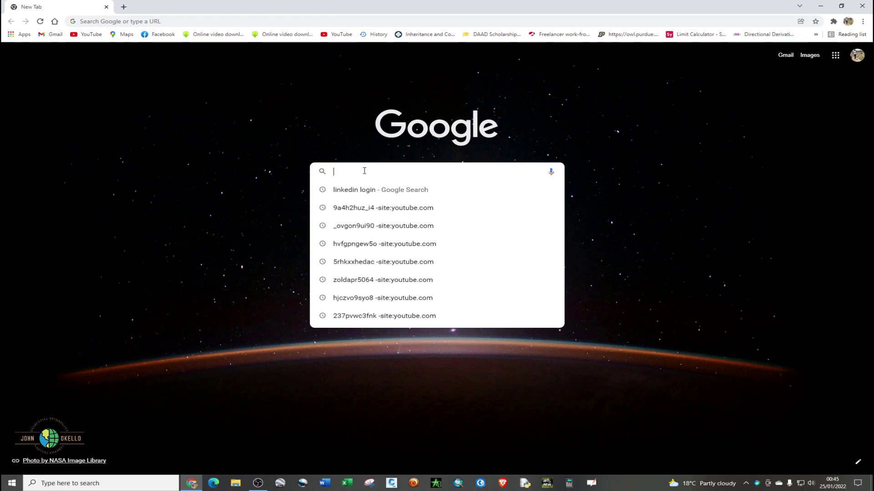
type("tcx")
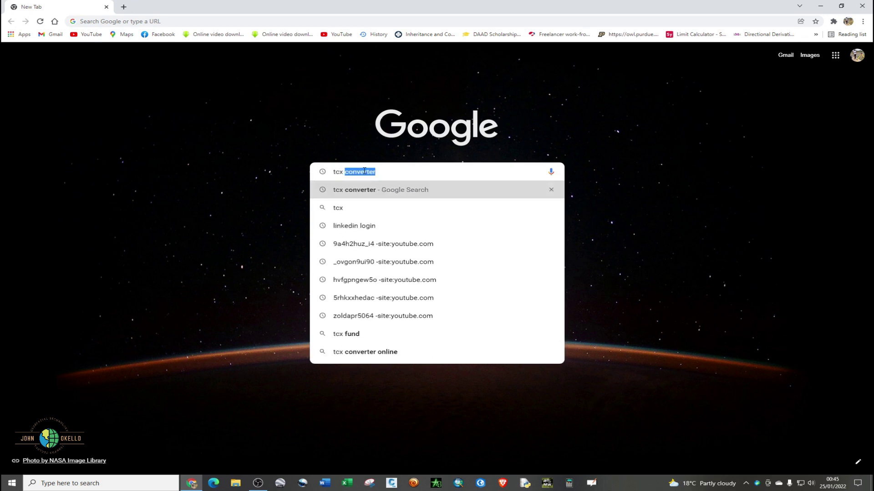
type(" con")
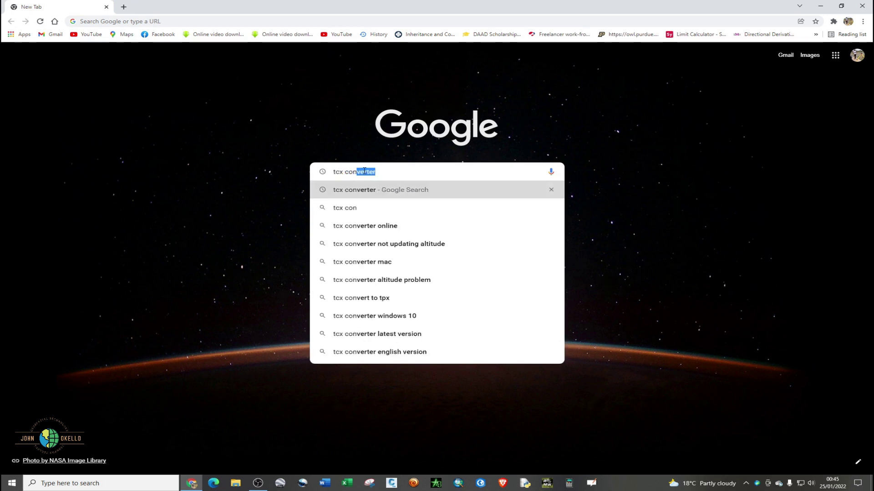
key("Return")
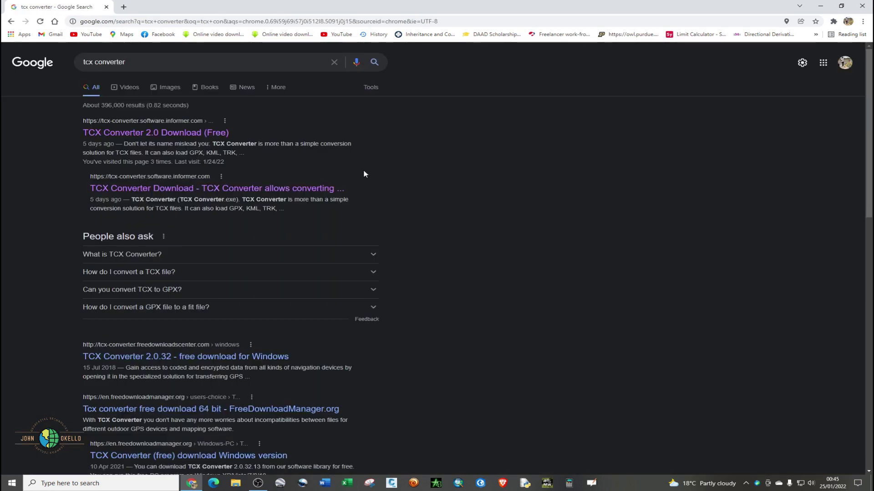
left_click(171, 133)
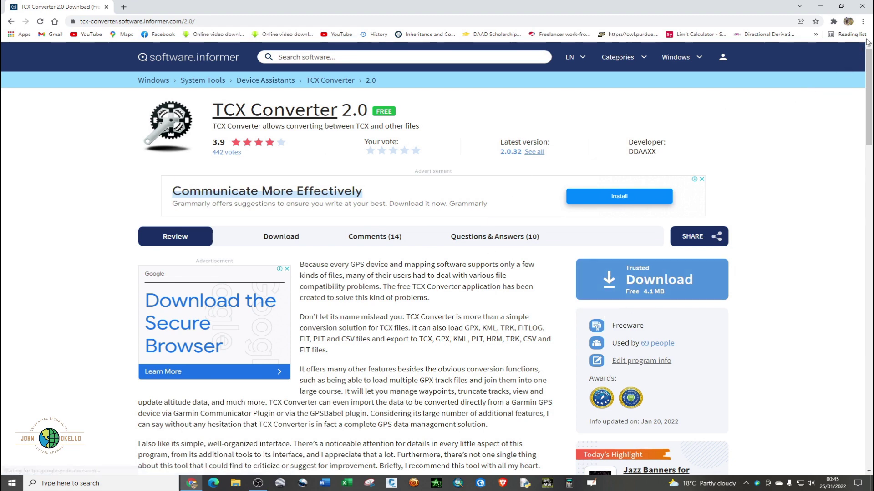
key("ctrl+t")
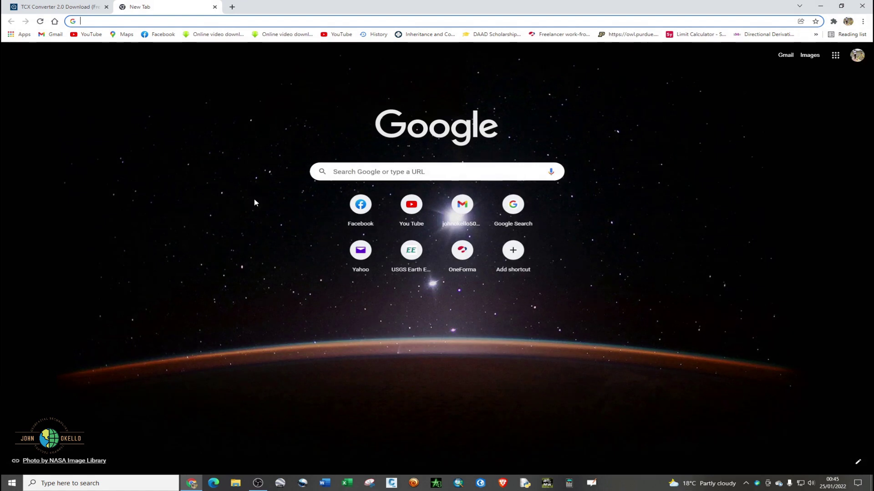
left_click(106, 7)
left_click(338, 173)
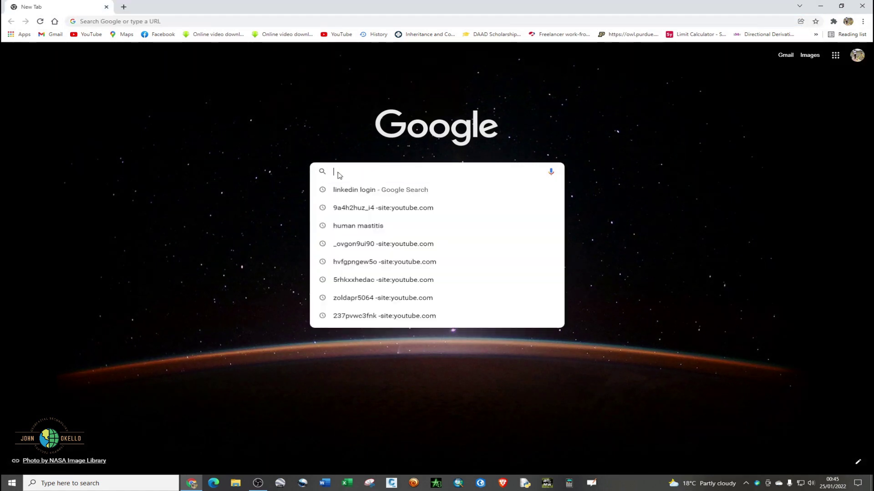
type("www")
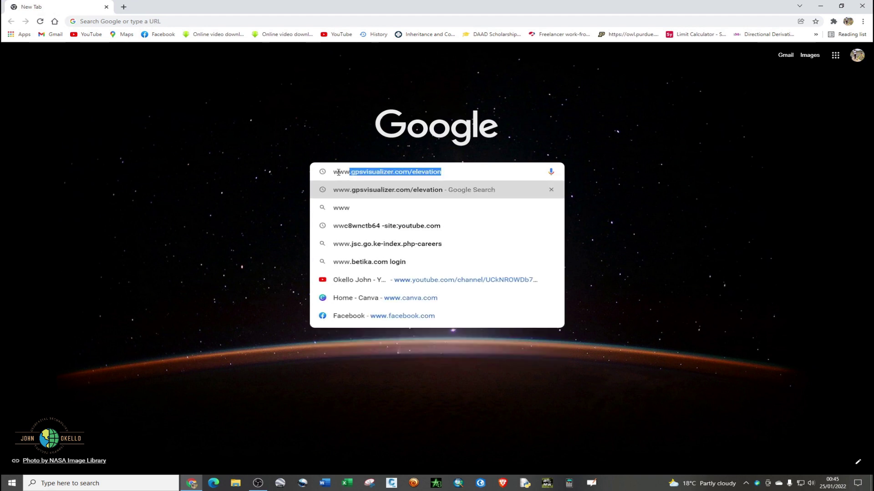
type(".")
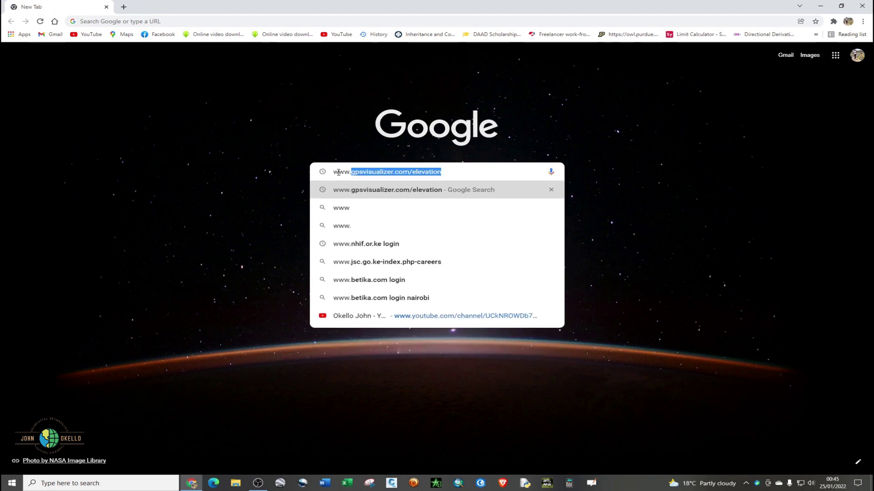
type("gps ")
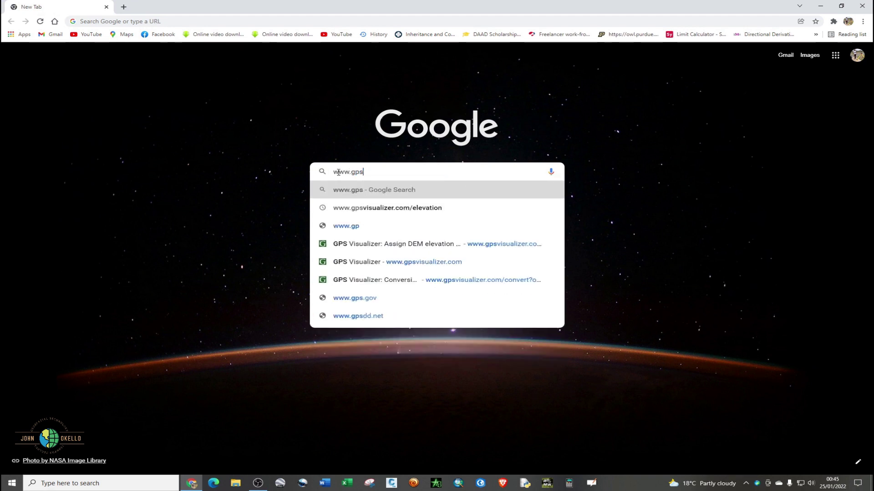
type("vi")
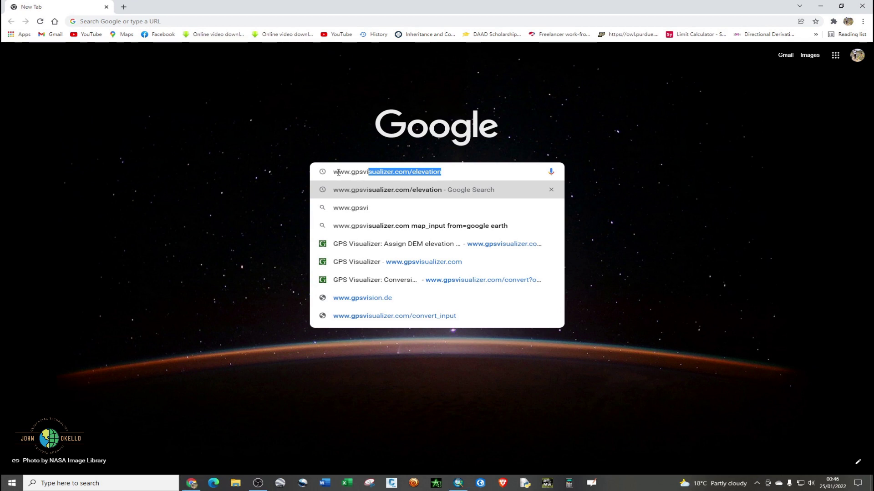
key("End")
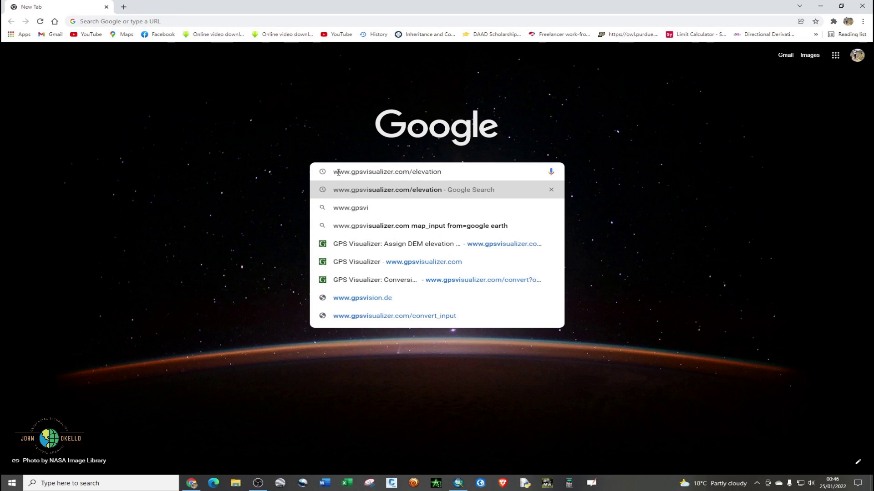
key("Return")
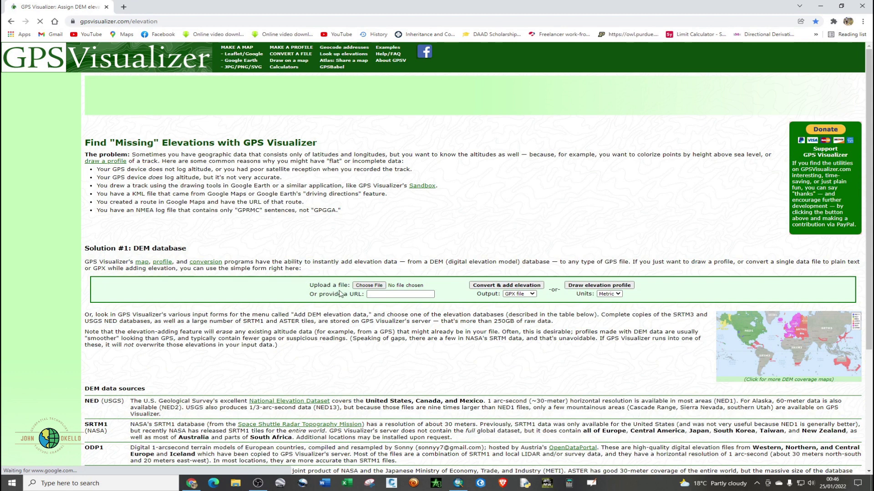
- Choose Spotheights.kml from the Contours desktop folder as the file to upload to GPS Visualizer
left_click(359, 286)
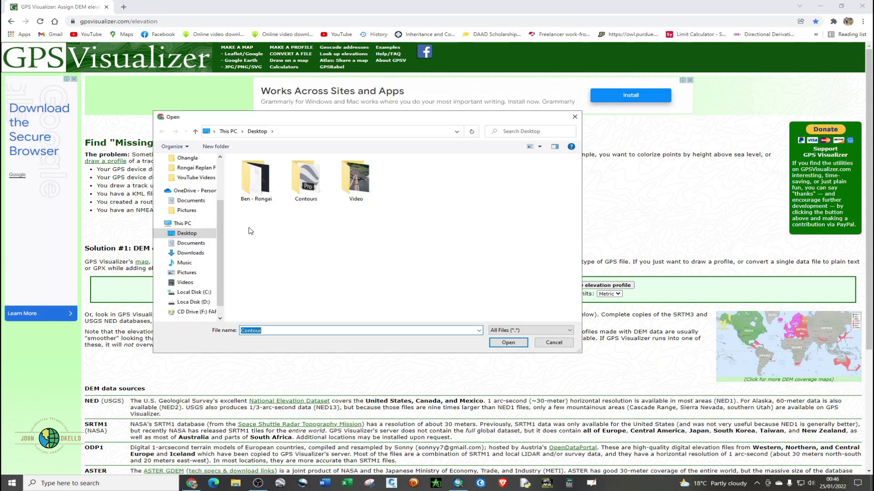
double_click(308, 188)
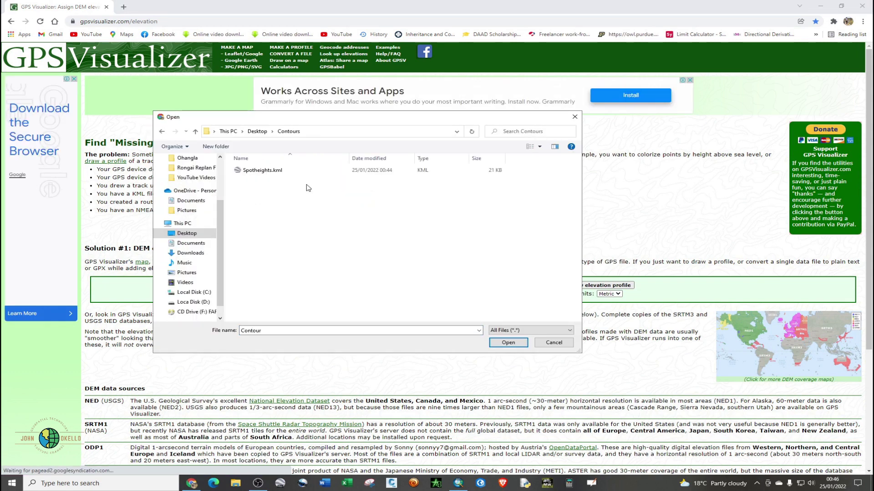
left_click(259, 171)
left_click(508, 343)
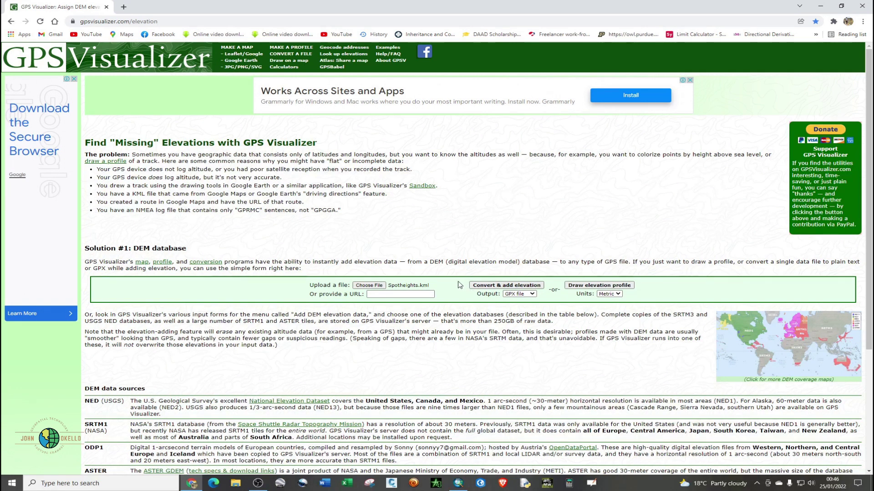
- Convert the uploaded file and add elevation data, keeping GPX file as the output format
left_click(529, 294)
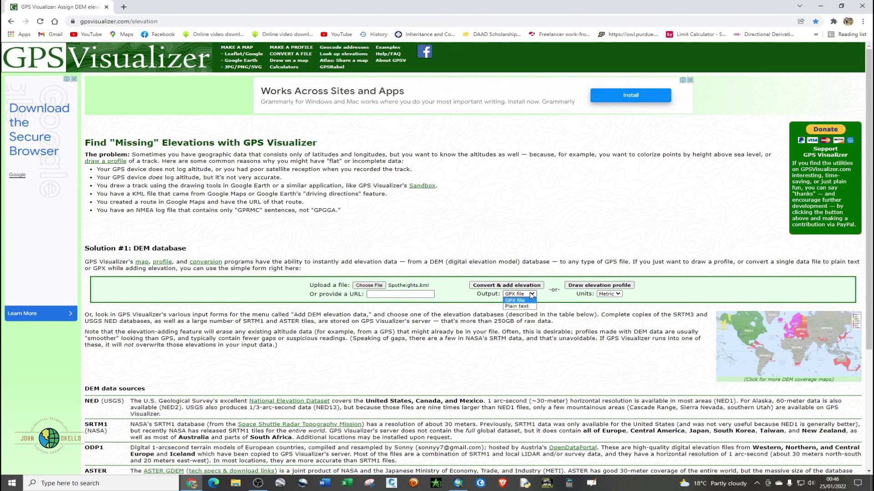
left_click(528, 296)
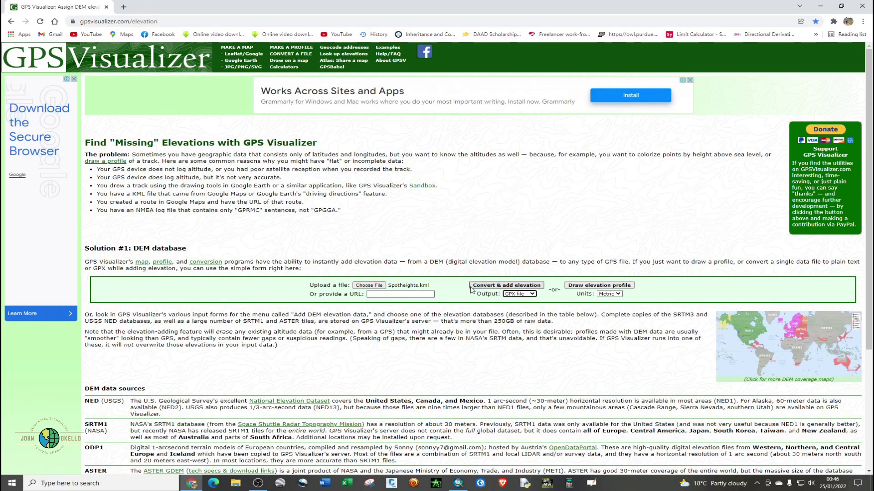
left_click(507, 286)
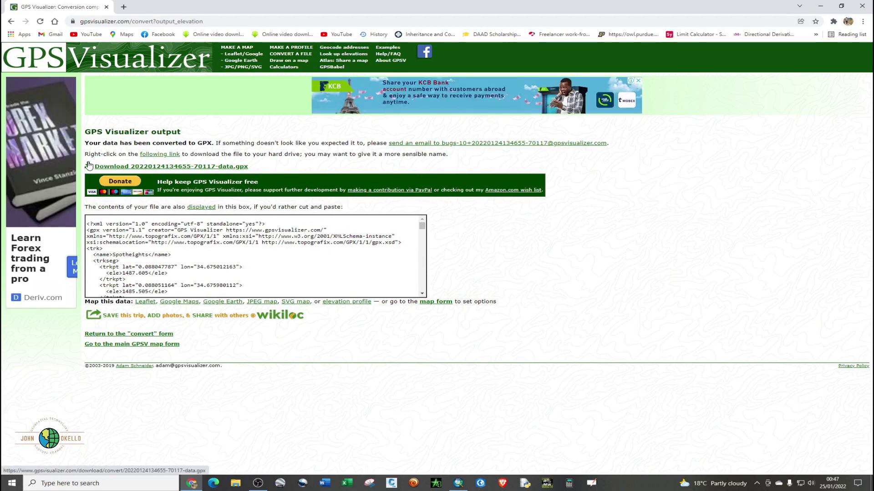
- Download the converted GPX file, copy it from the Downloads folder, and close the folder and the browser
left_click(122, 169)
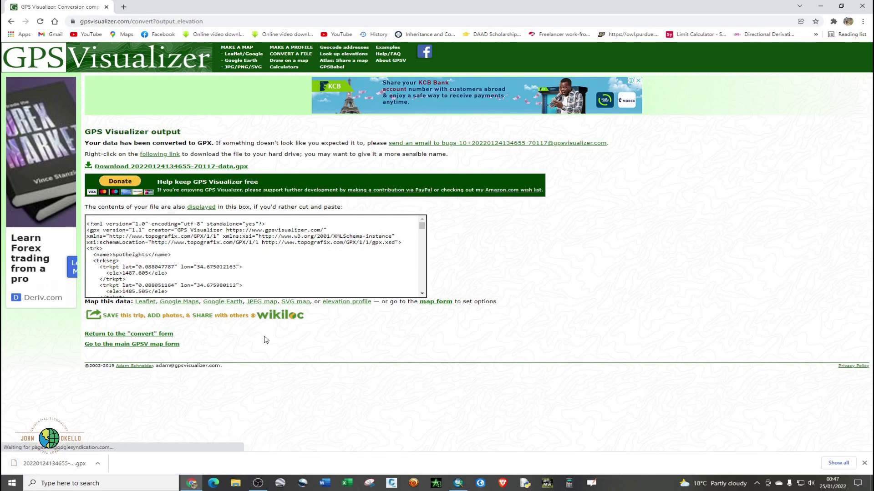
left_click(98, 462)
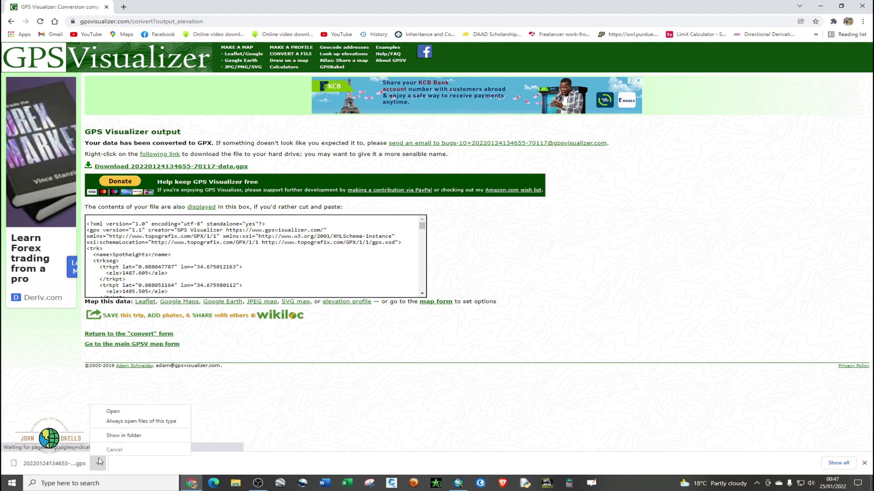
left_click(119, 435)
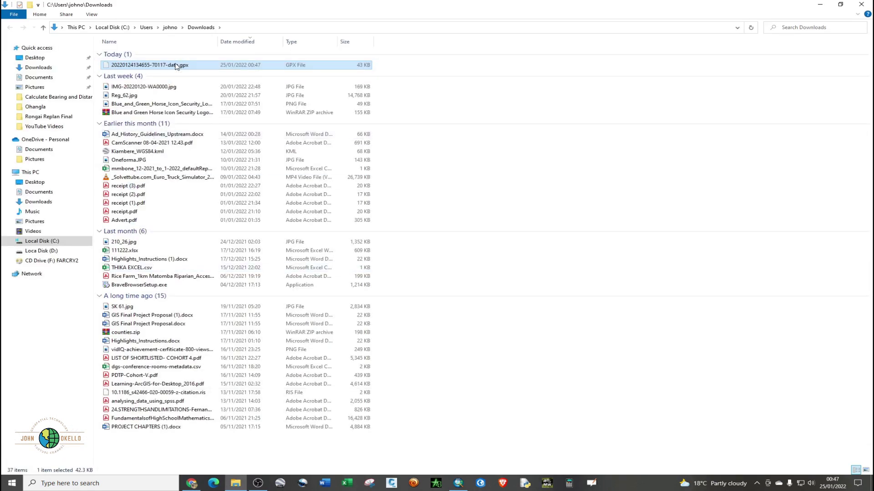
left_click(863, 5)
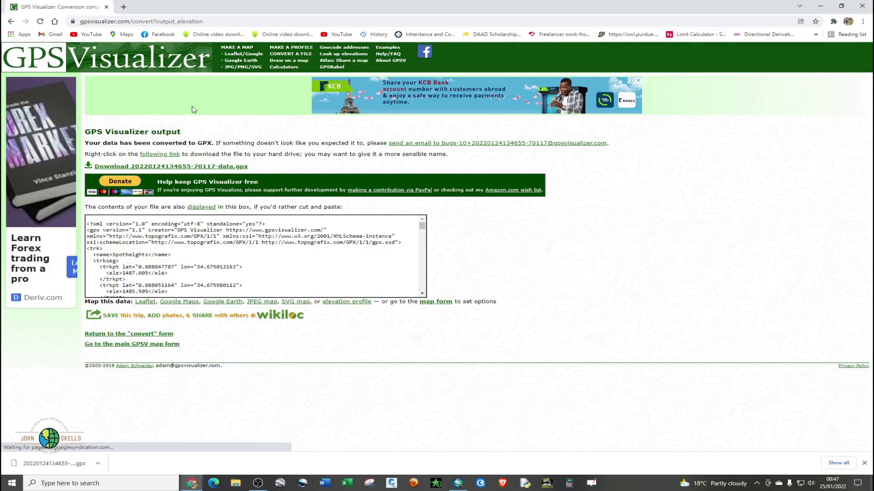
left_click(862, 4)
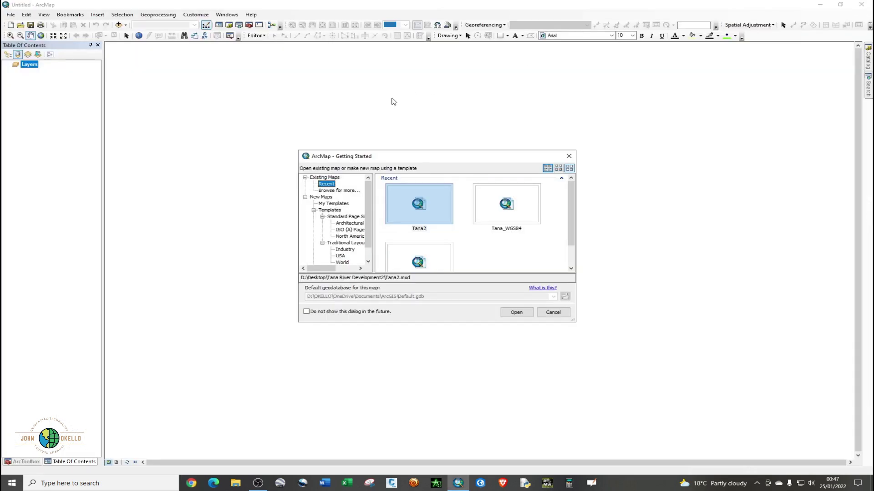
- Dismiss ArcMap's Getting Started dialog, minimize ArcMap, and paste the downloaded GPX file into the Contours desktop folder
left_click(569, 156)
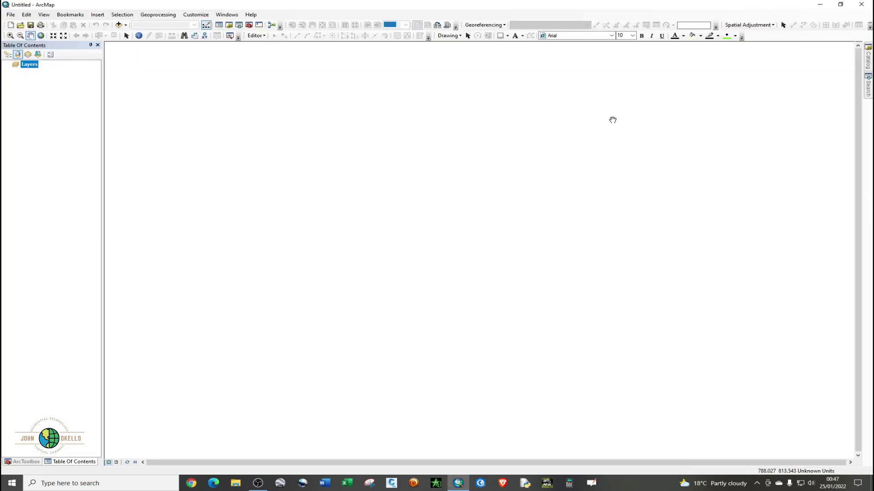
left_click(819, 4)
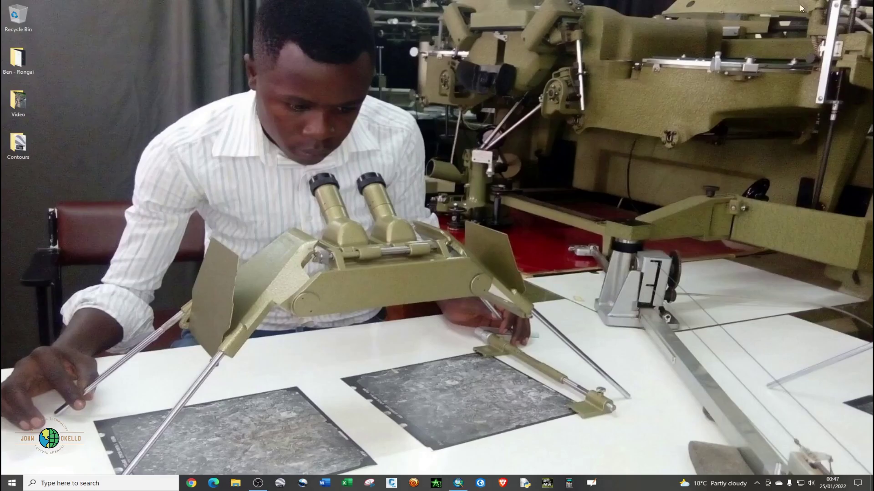
double_click(18, 145)
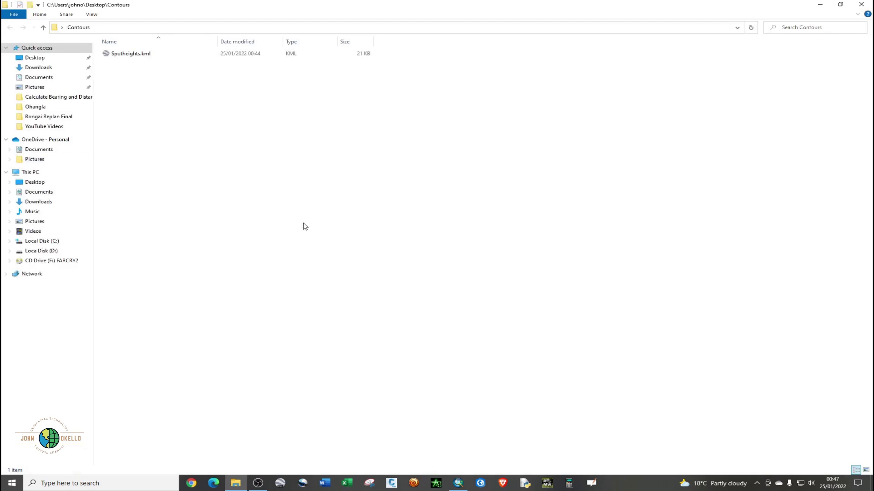
key("ctrl+v")
left_click(223, 132)
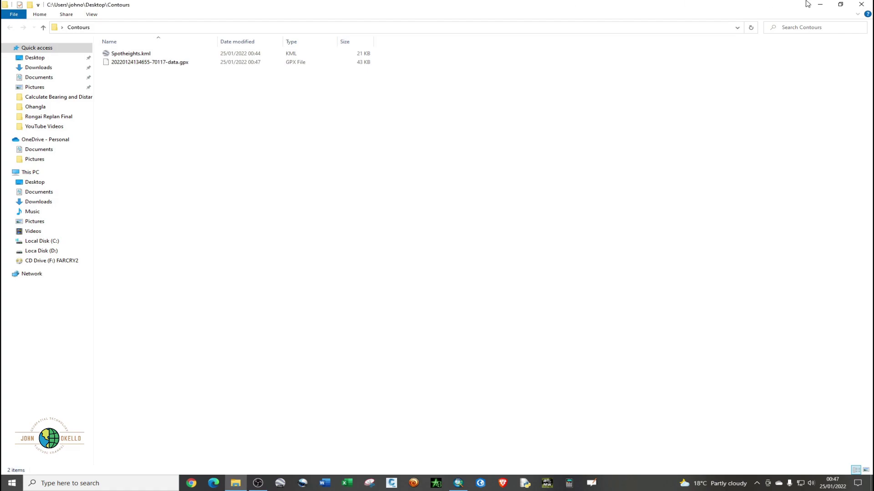
- Check that ArcMap is ready, minimize it, and reopen the Contours desktop folder to locate the GPX file
left_click(821, 5)
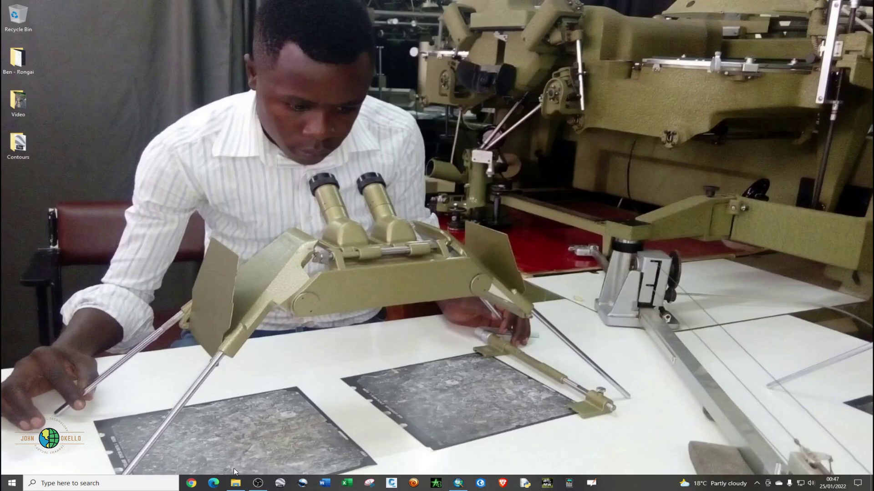
left_click(458, 483)
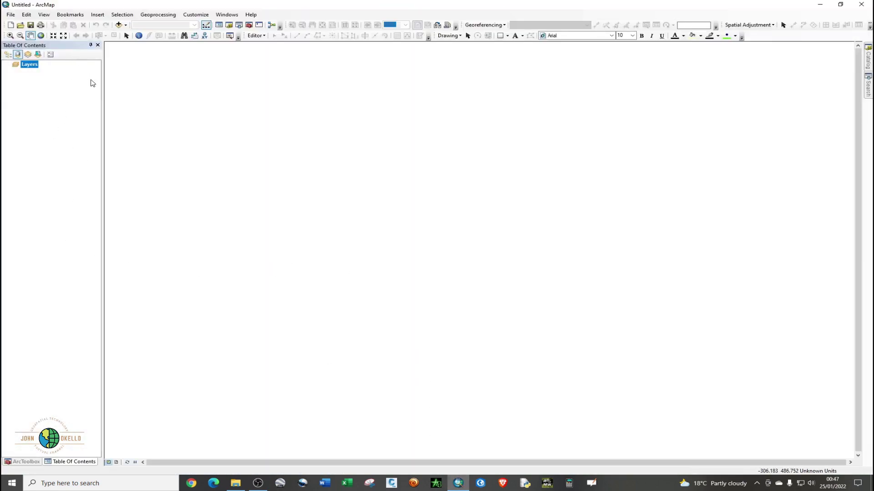
left_click(820, 5)
double_click(34, 158)
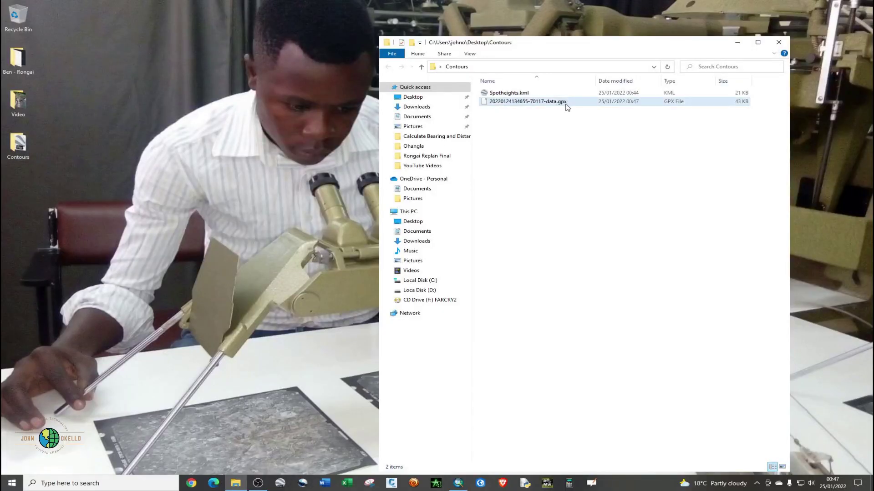
- Minimize the Contours folder, switch to ArcMap, and open the GPX To Features conversion tool from ArcToolbox
left_click(737, 44)
left_click(459, 483)
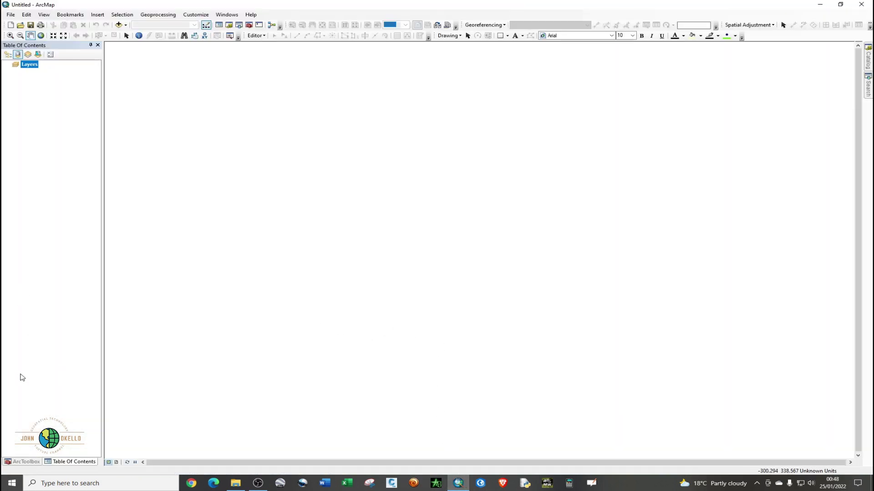
left_click(249, 25)
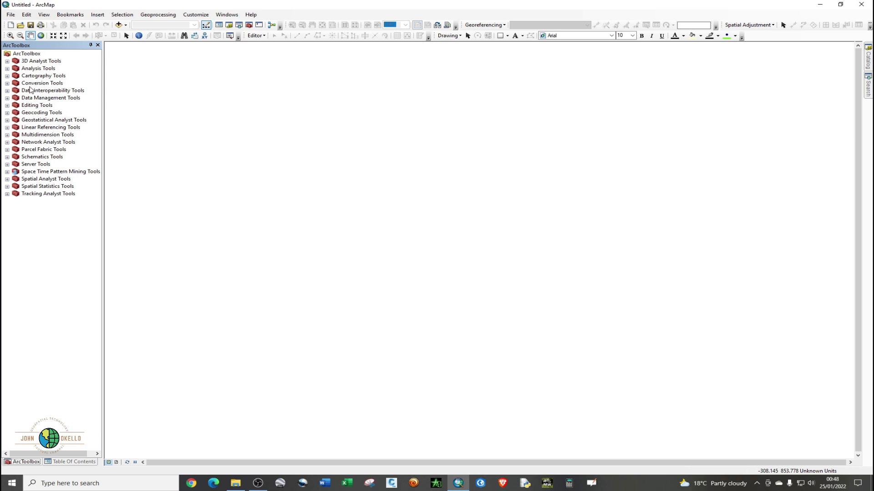
left_click(7, 84)
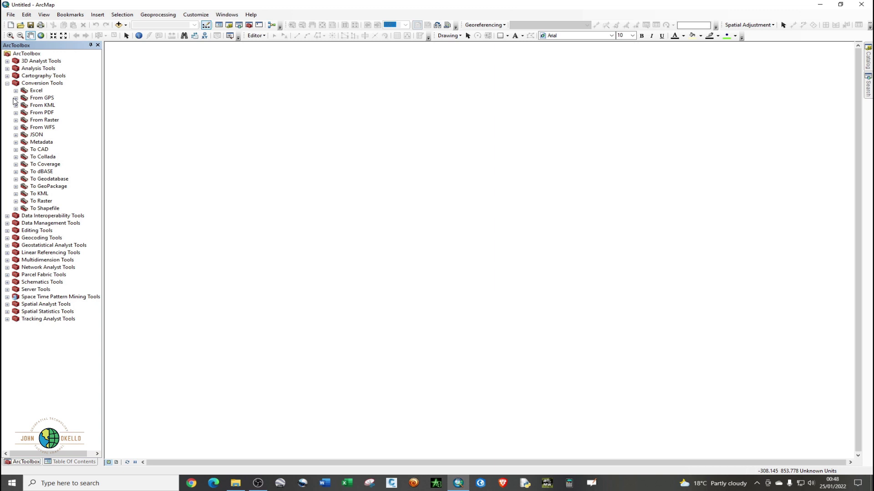
left_click(16, 98)
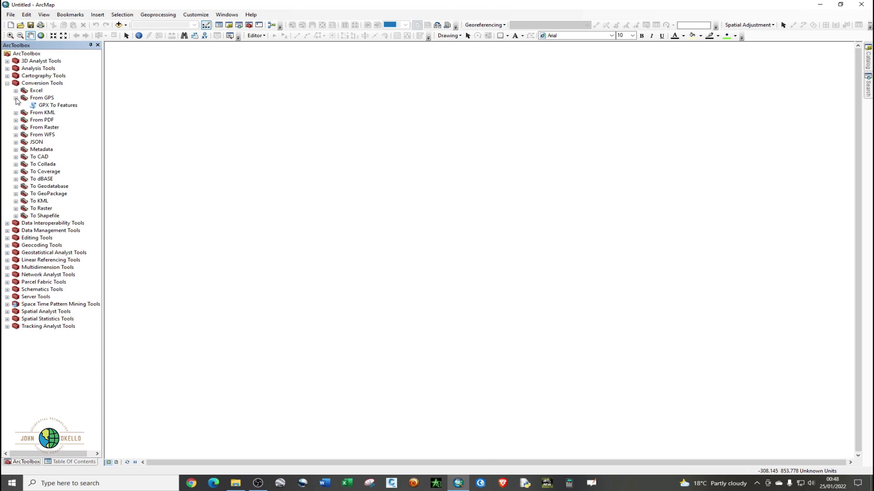
left_click(51, 106)
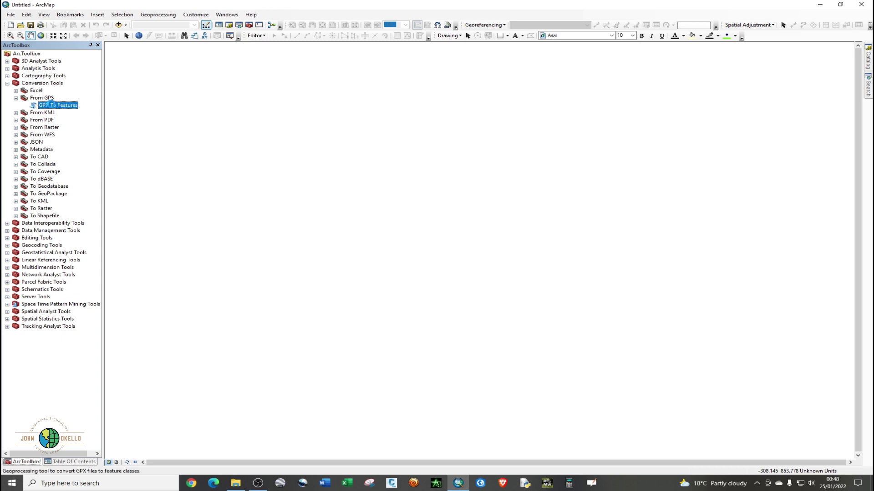
double_click(49, 104)
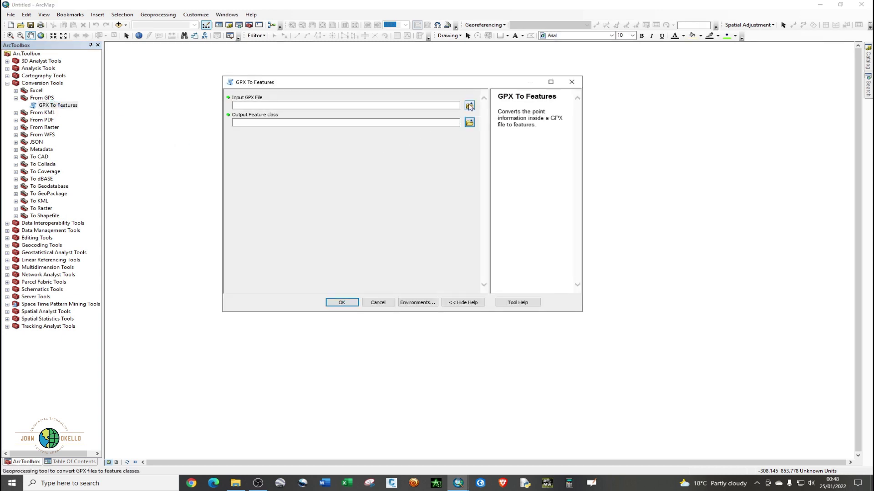
left_click(470, 106)
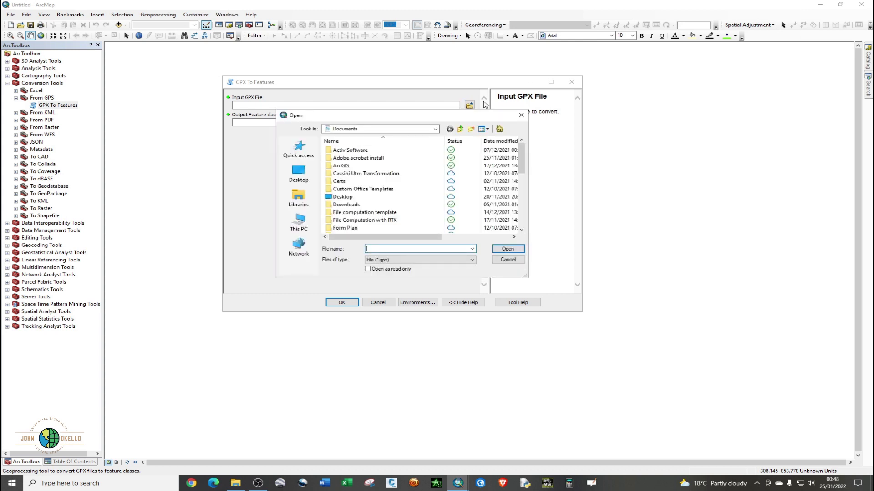
left_click(521, 115)
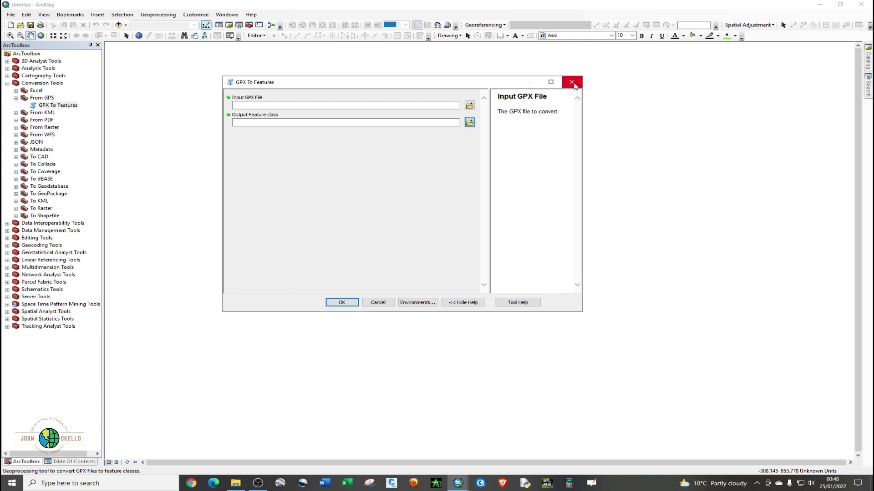
left_click(469, 106)
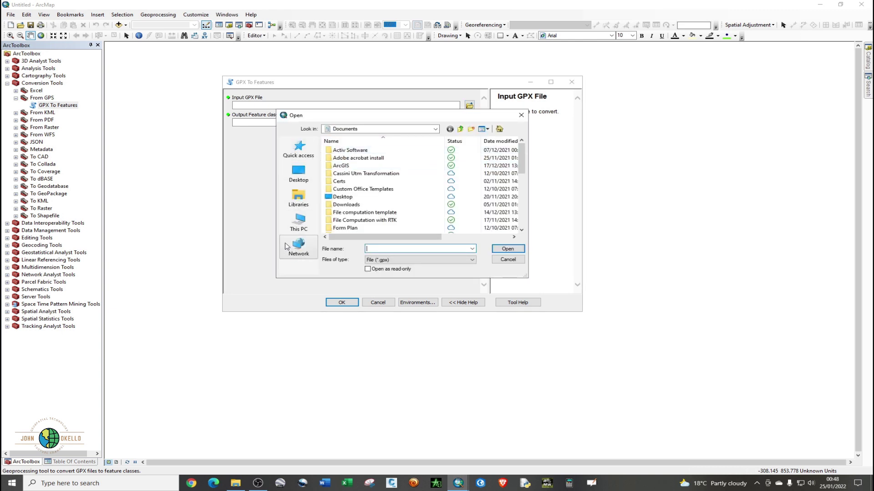
left_click(303, 231)
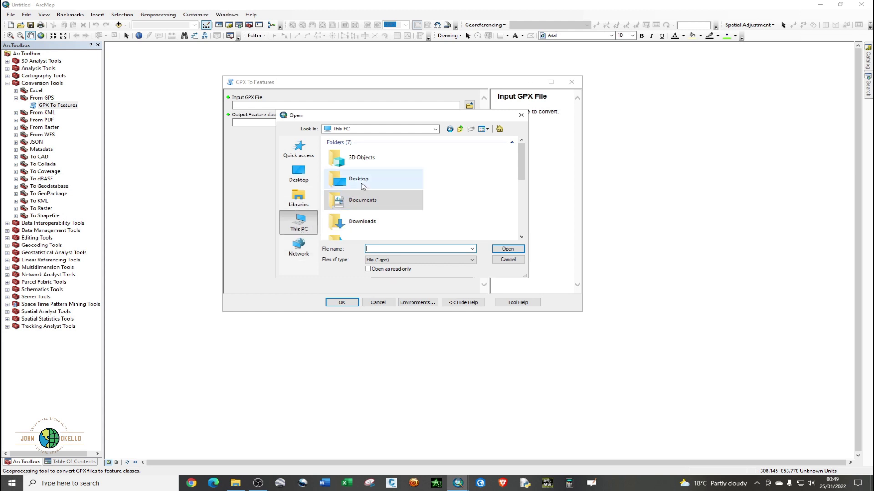
double_click(382, 184)
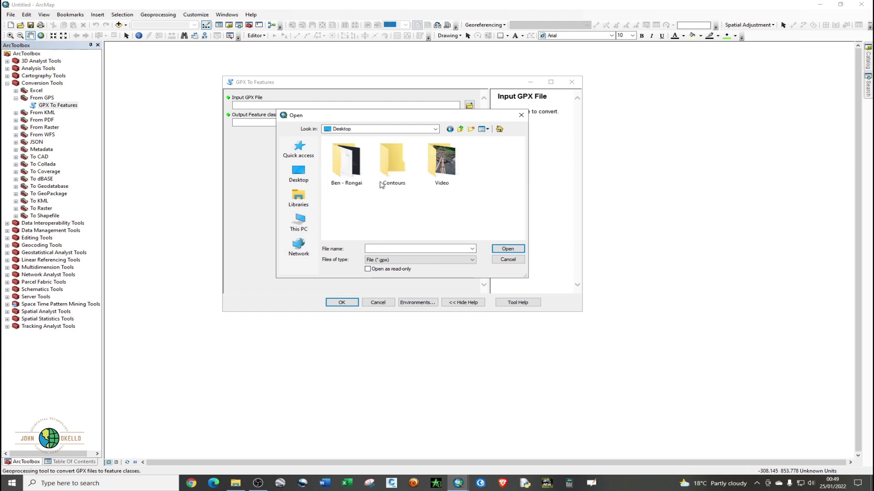
double_click(389, 177)
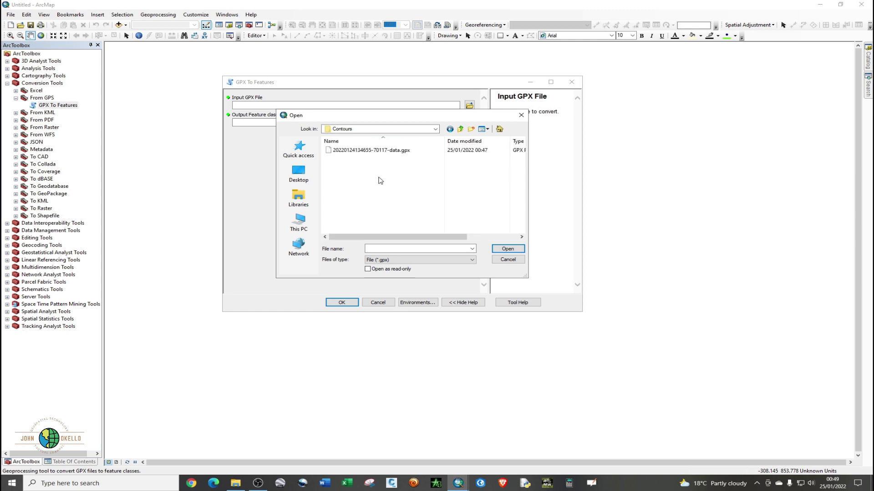
left_click(382, 151)
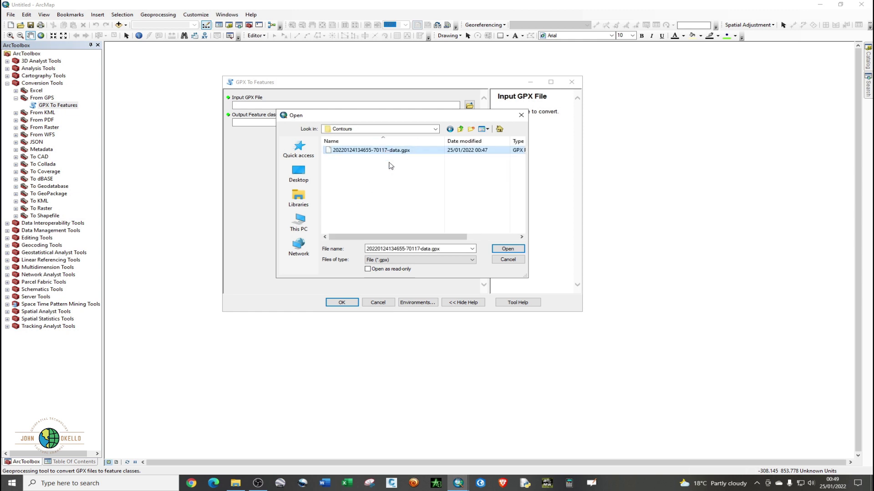
left_click(503, 252)
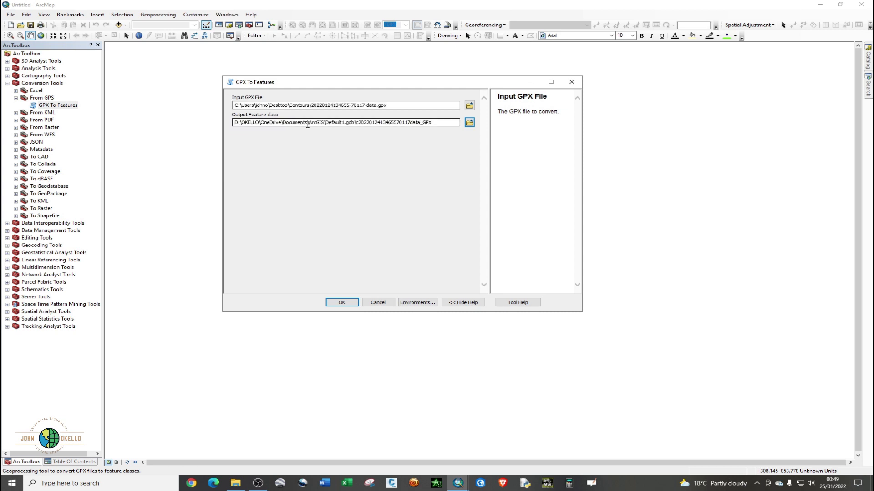
- Set the output feature class to Spotheights in the Contours desktop folder and run the conversion
left_click(469, 123)
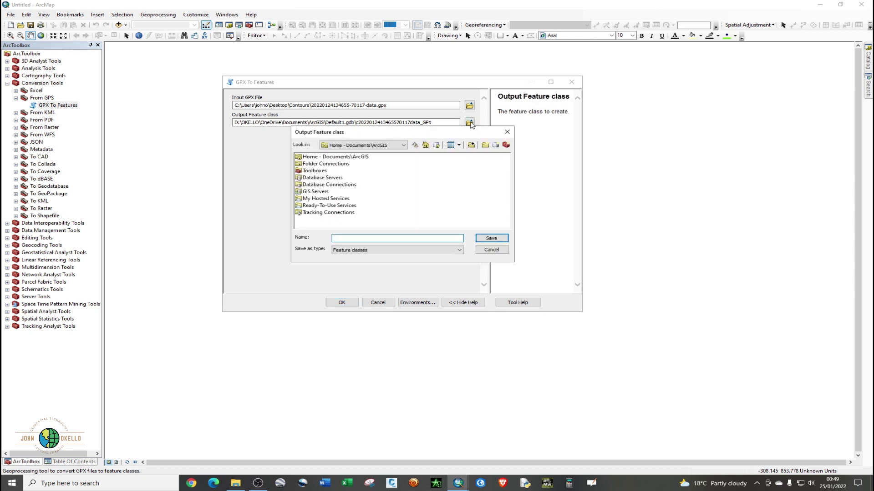
left_click(403, 146)
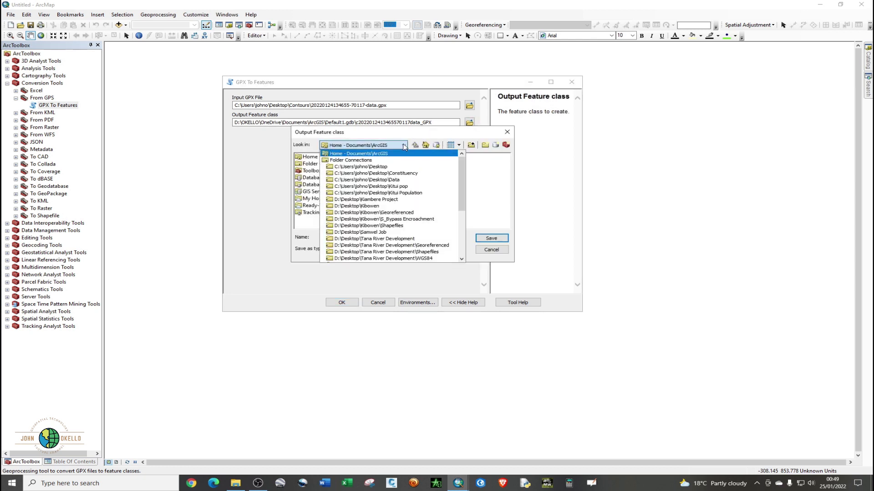
left_click(381, 167)
double_click(322, 165)
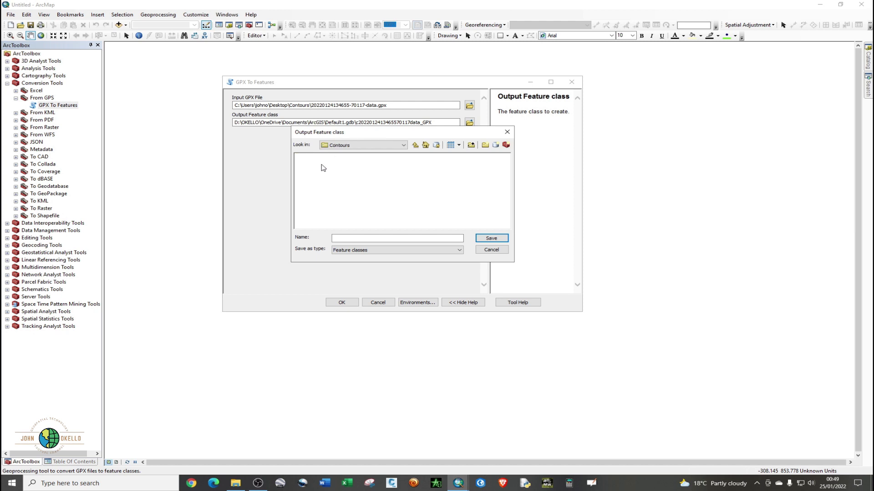
left_click(345, 239)
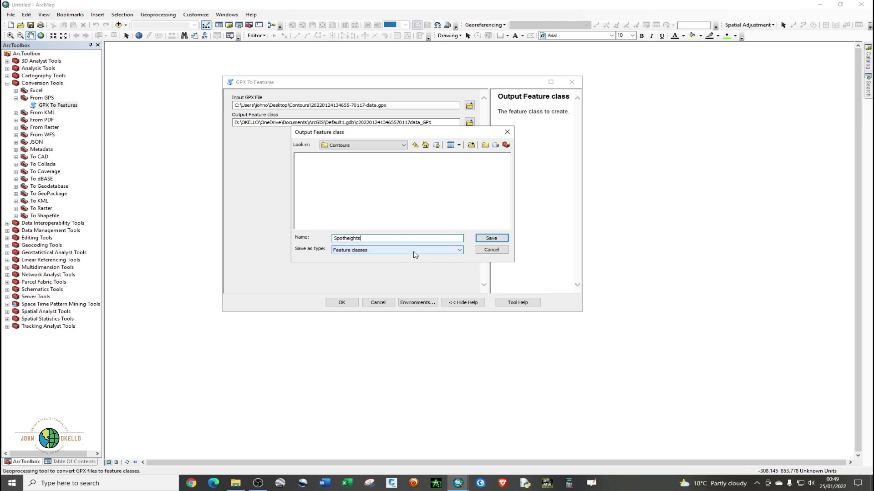
left_click(481, 239)
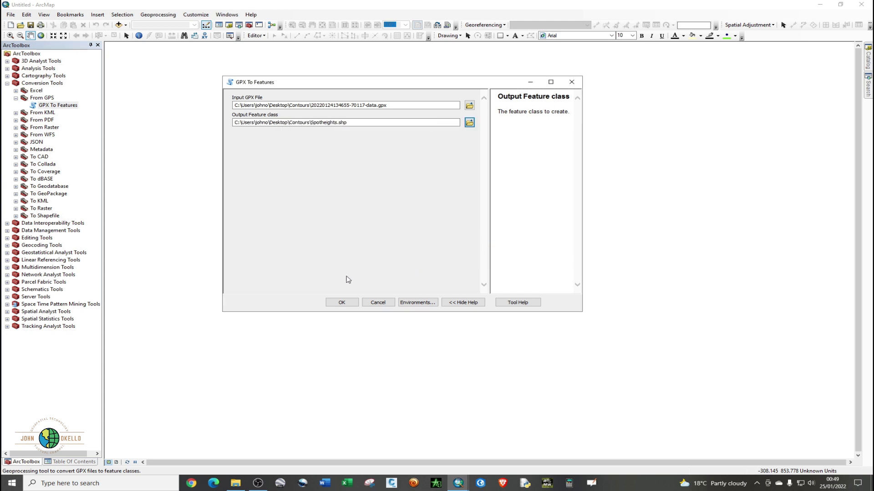
left_click(344, 302)
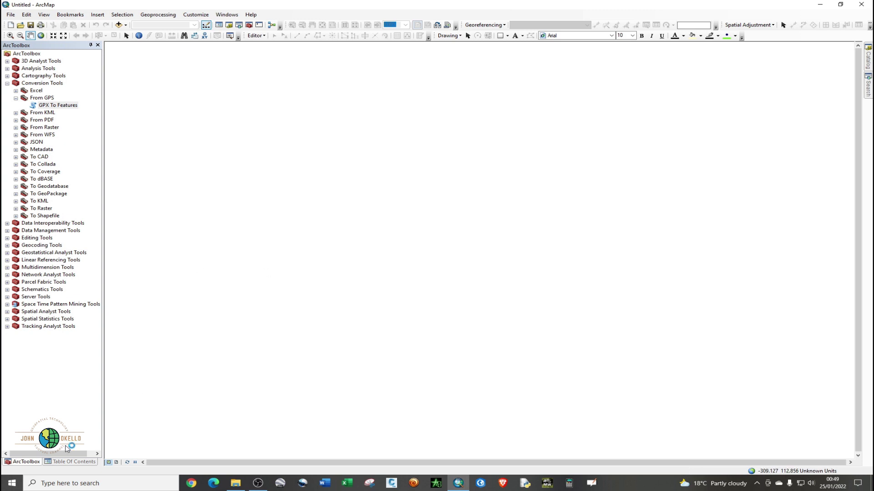
- Show the map's layer list, open the Spotheights layer's attribute table, and widen the table window
left_click(63, 463)
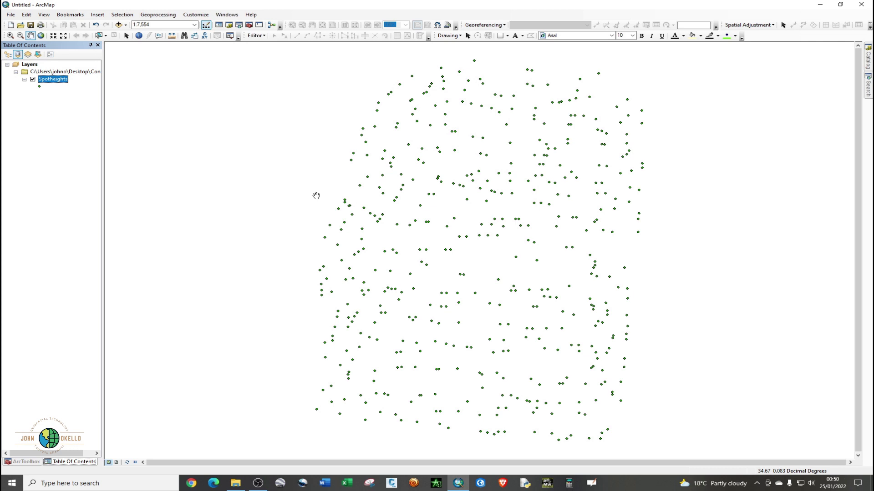
left_click(56, 79)
right_click(58, 81)
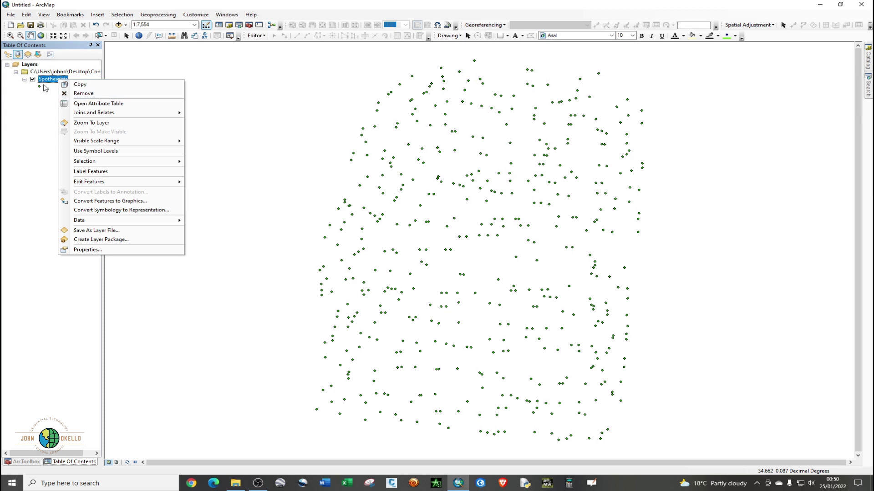
left_click(81, 104)
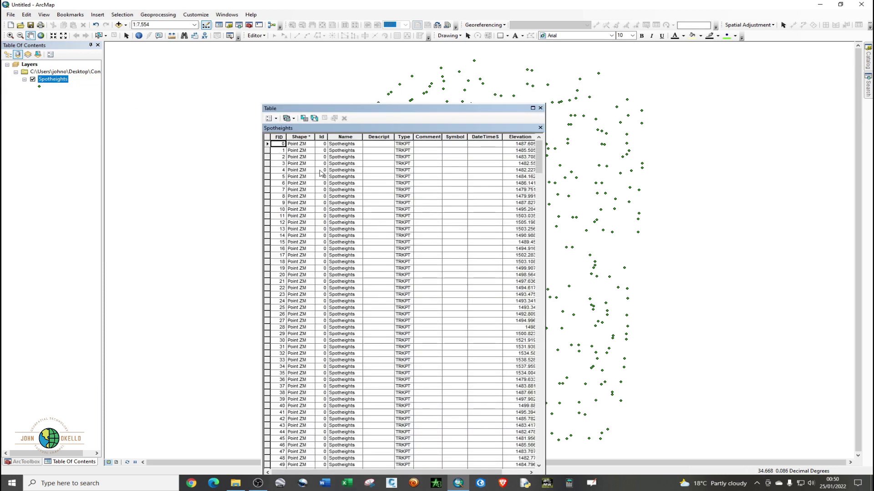
left_click_drag(544, 212, 739, 211)
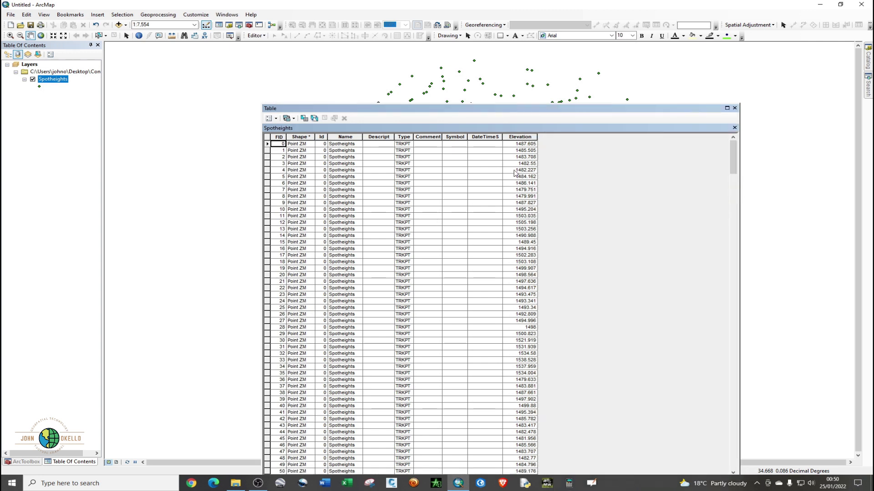
- Examine the Elevation values throughout the Spotheights attribute table
scroll(522, 152, "down", 10)
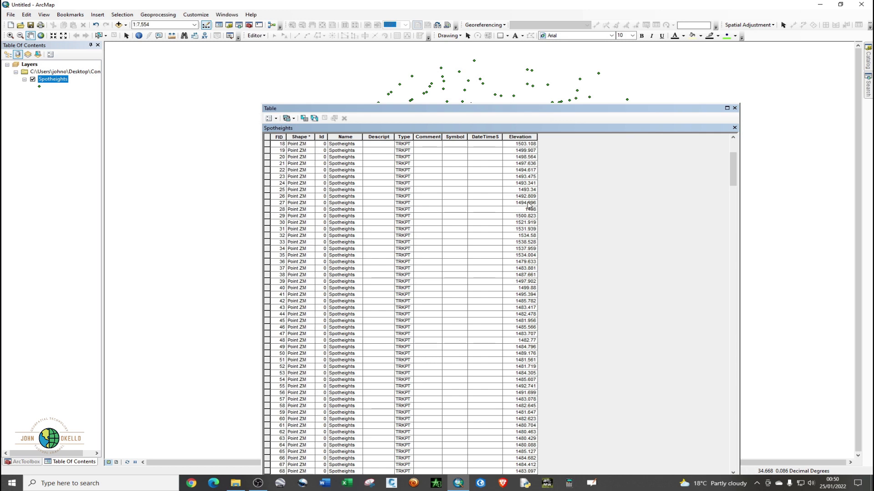
scroll(528, 214, "down", 20)
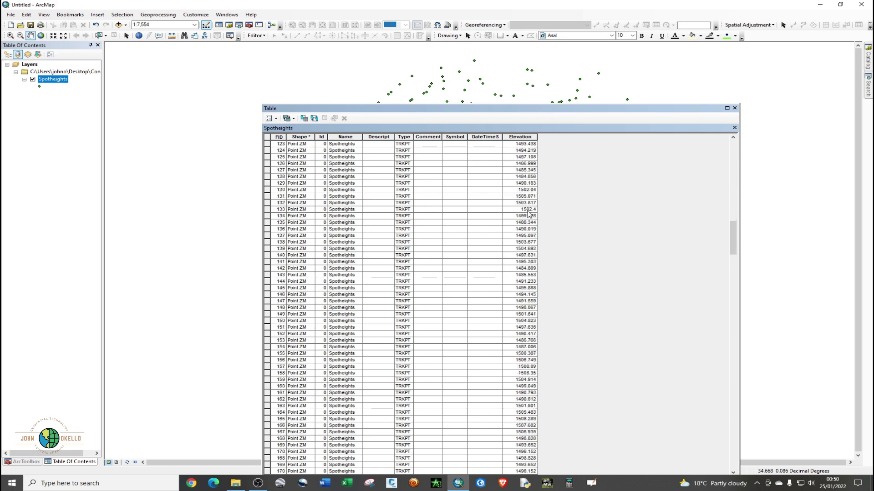
scroll(528, 214, "down", 20)
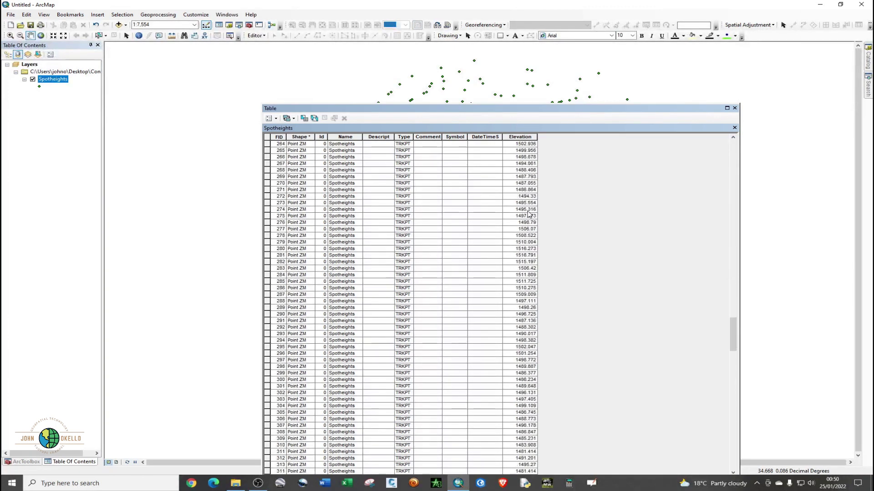
scroll(527, 214, "down", 20)
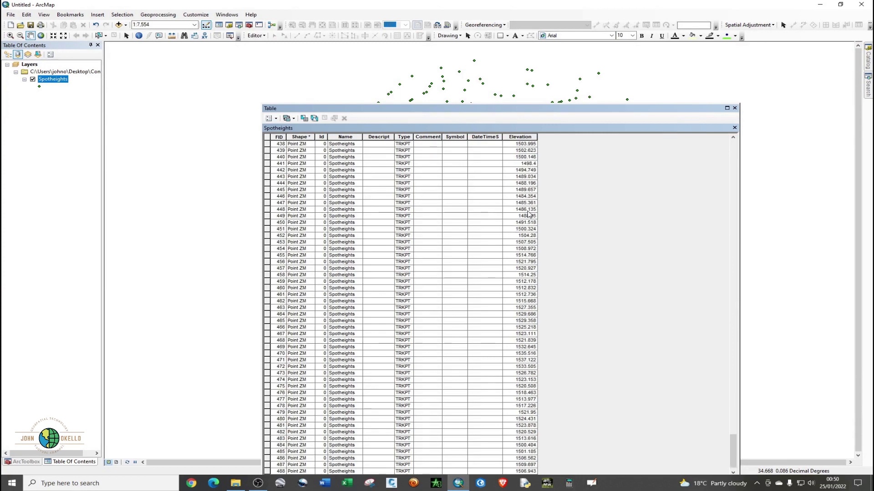
scroll(528, 214, "down", 1)
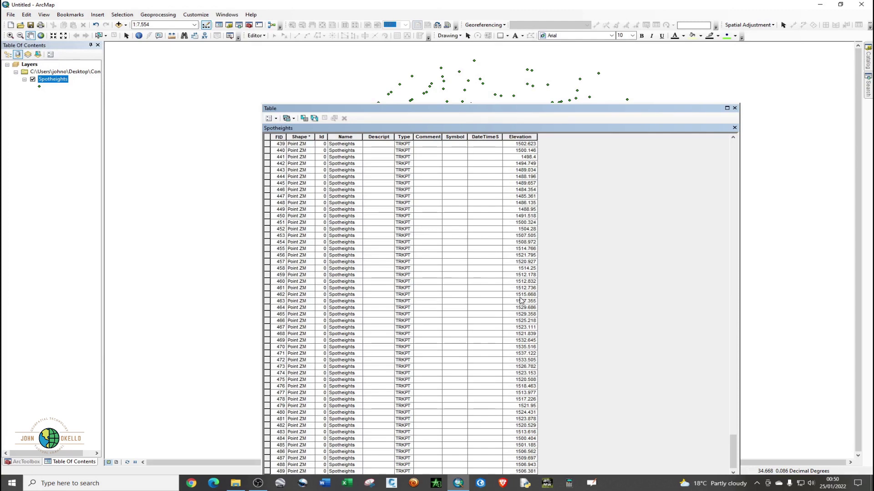
scroll(521, 300, "up", 20)
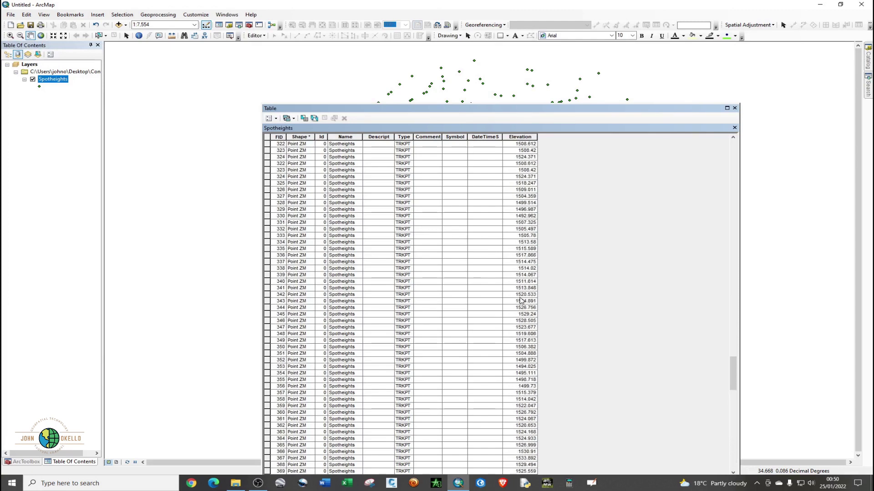
scroll(521, 300, "up", 17)
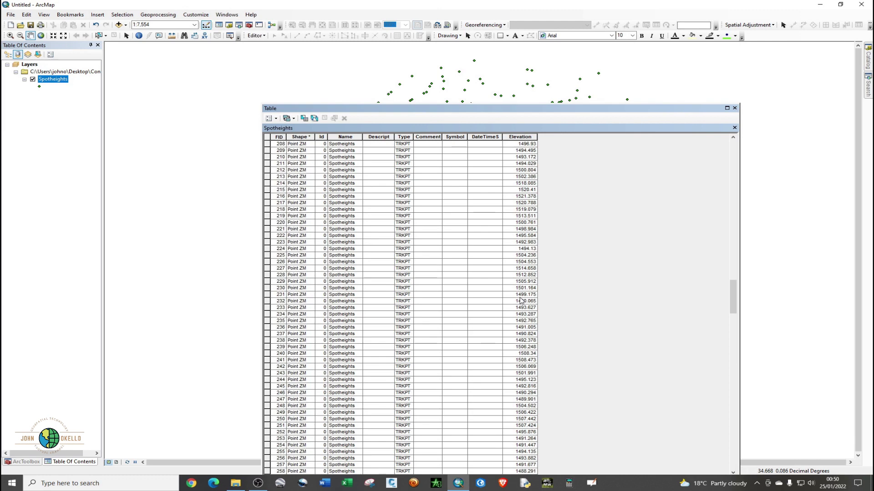
scroll(522, 322, "up", 20)
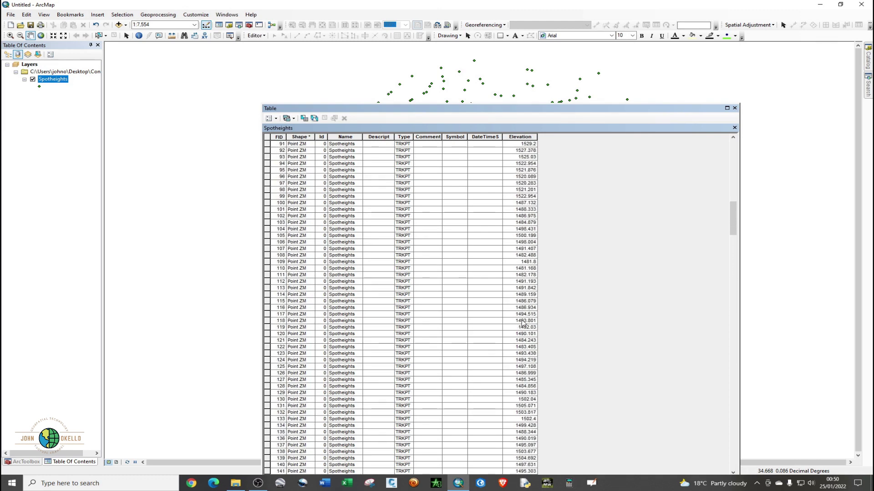
scroll(522, 322, "up", 13)
scroll(522, 322, "up", 7)
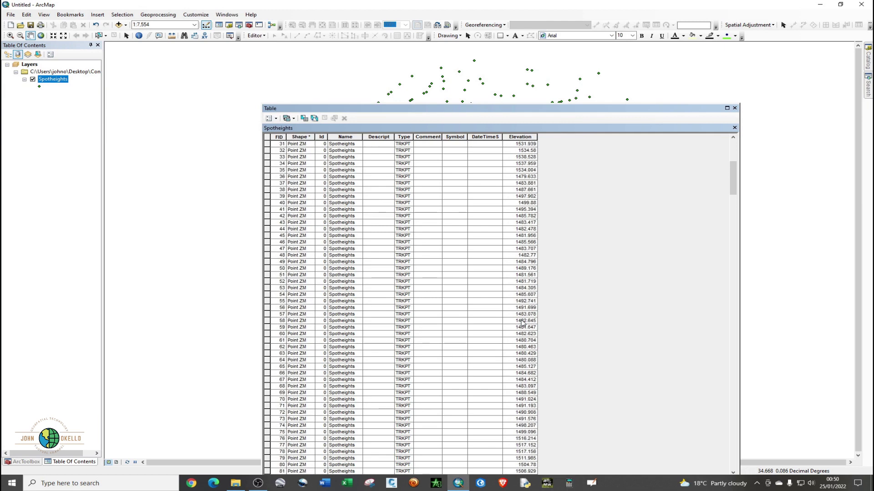
scroll(523, 322, "down", 20)
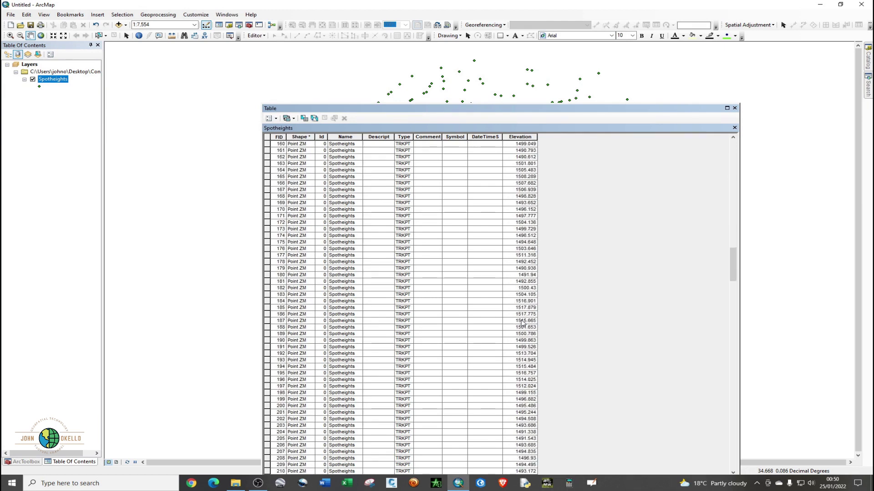
scroll(523, 322, "down", 20)
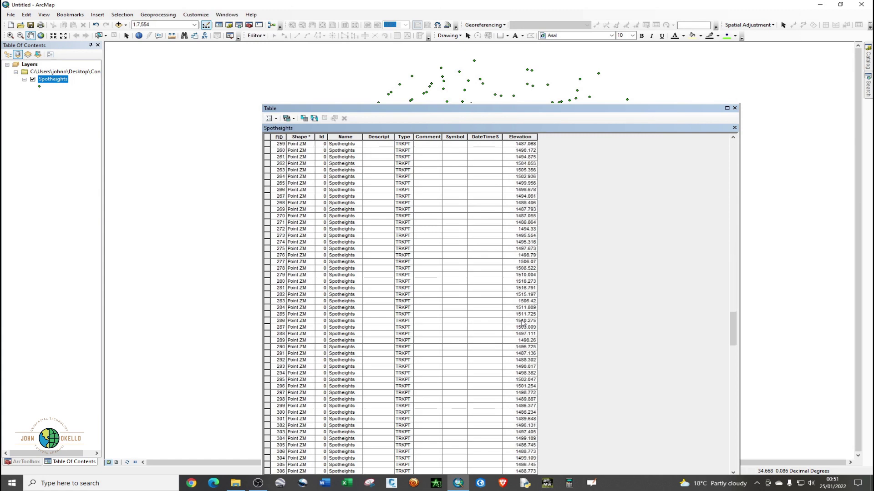
- Review the remaining Elevation values in the Spotheights attribute table and close the table
scroll(523, 322, "down", 20)
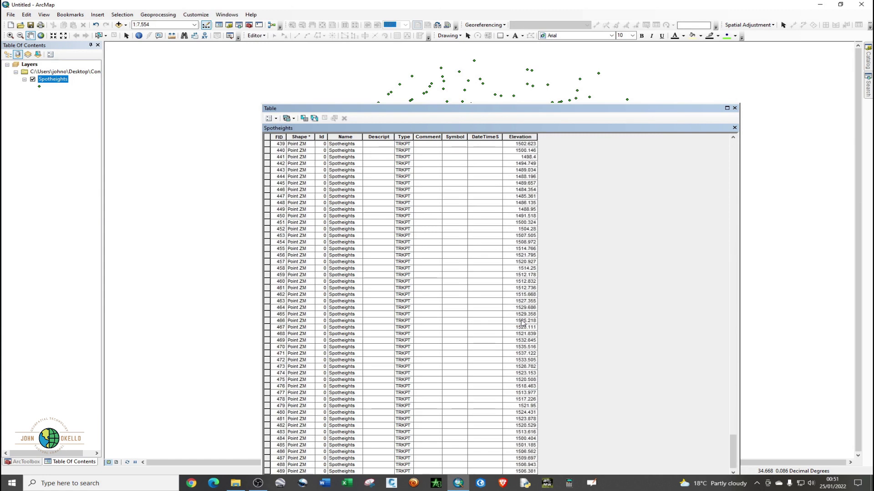
scroll(522, 322, "up", 20)
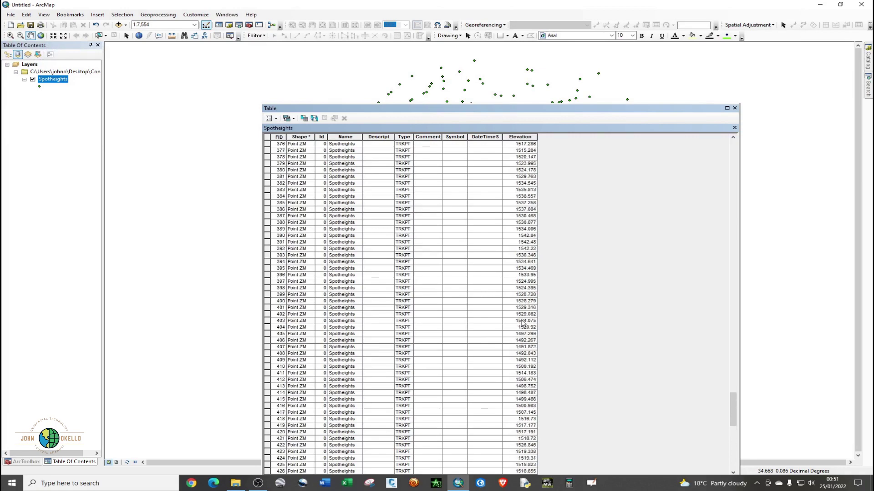
scroll(522, 322, "up", 20)
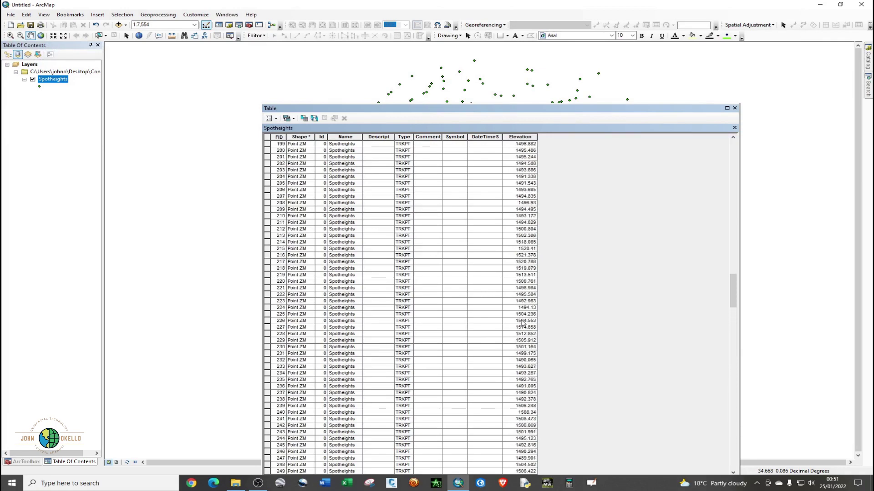
scroll(522, 322, "up", 12)
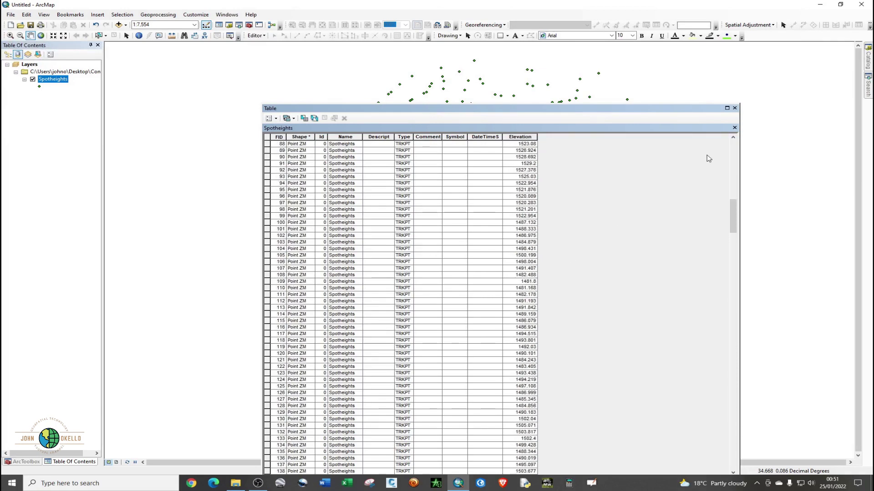
left_click(734, 109)
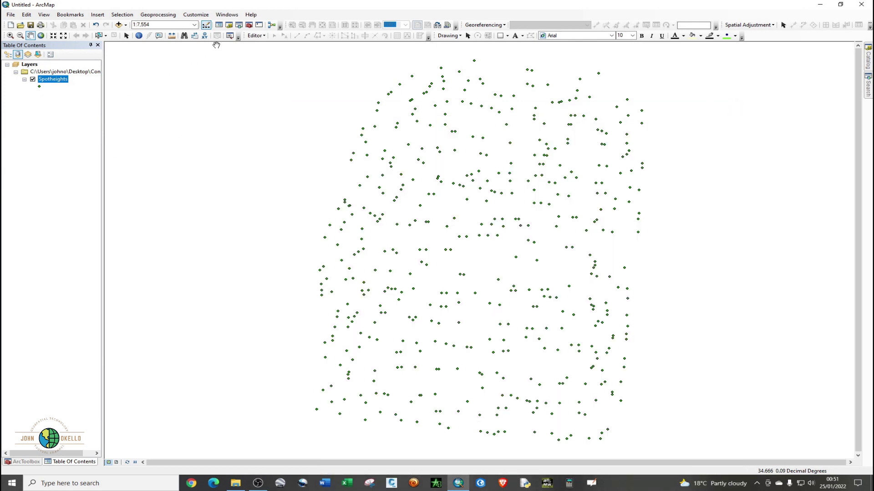
- Start the IDW interpolation tool from the Spatial Analyst toolbox and set Spotheights as the input point features
left_click(249, 26)
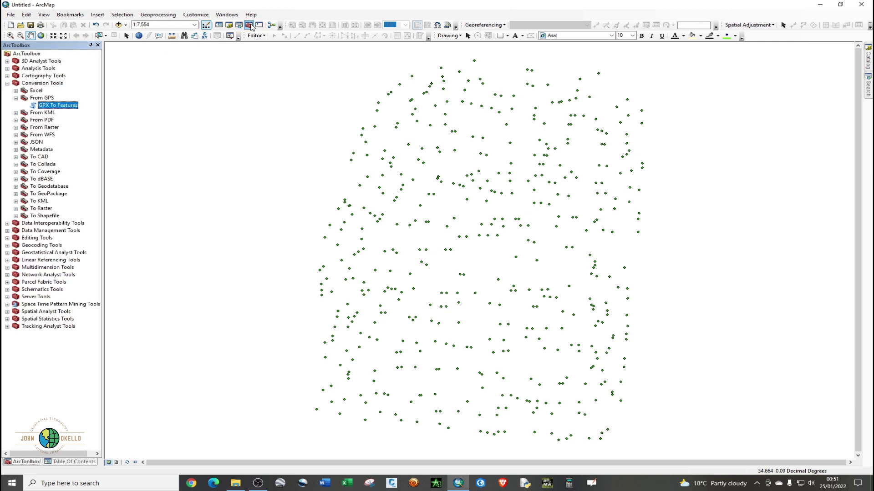
left_click(15, 98)
left_click(7, 84)
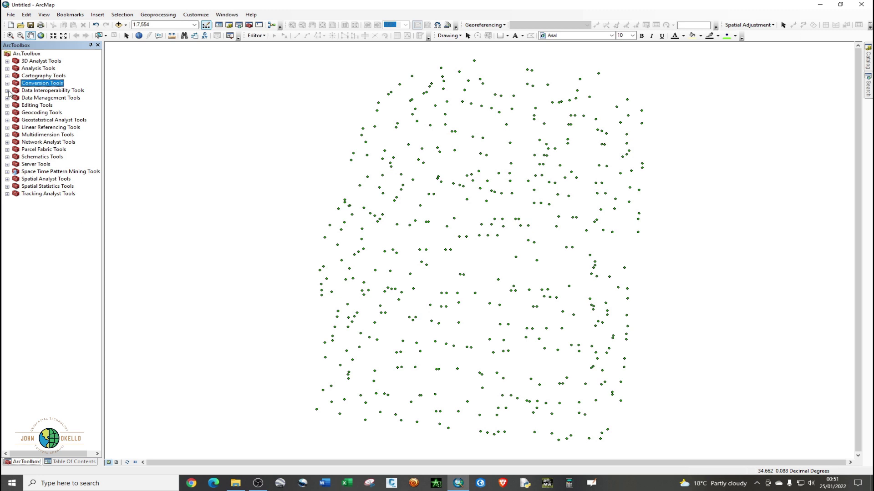
left_click(7, 179)
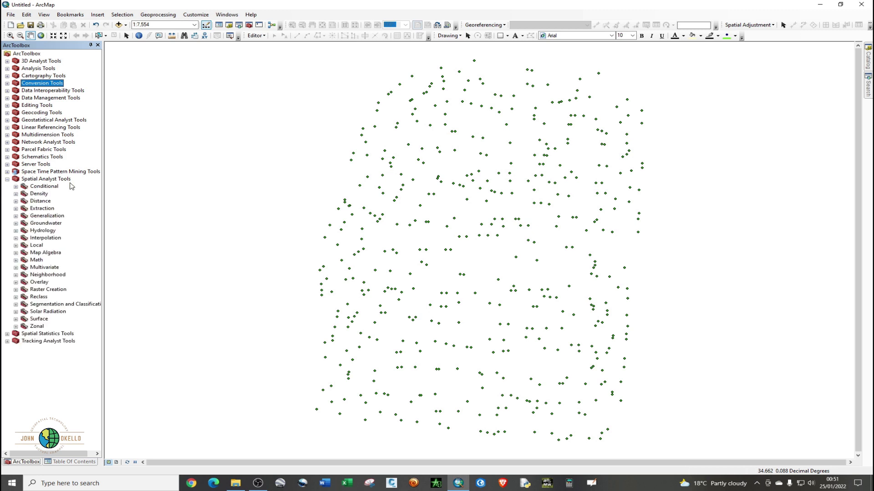
left_click(16, 239)
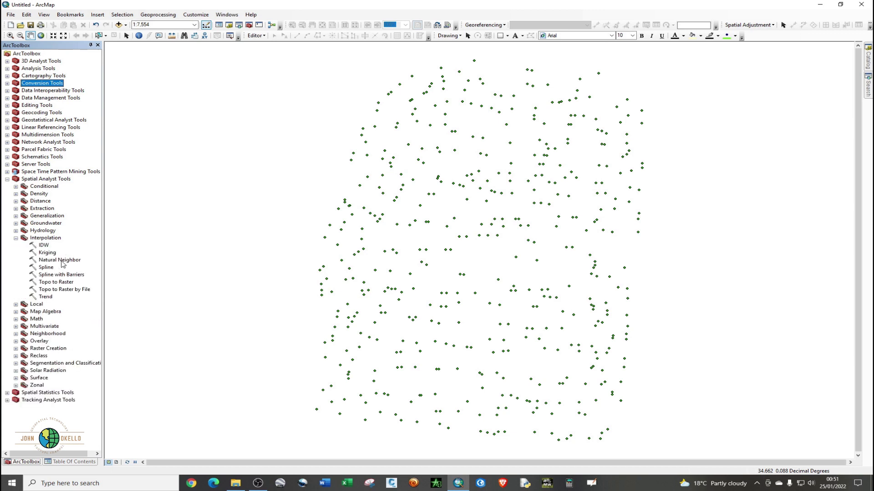
left_click(44, 245)
double_click(44, 246)
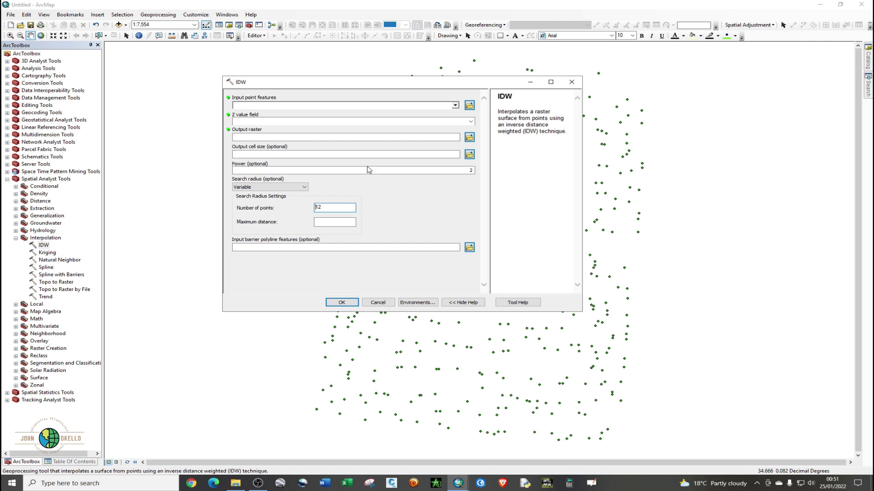
left_click(454, 106)
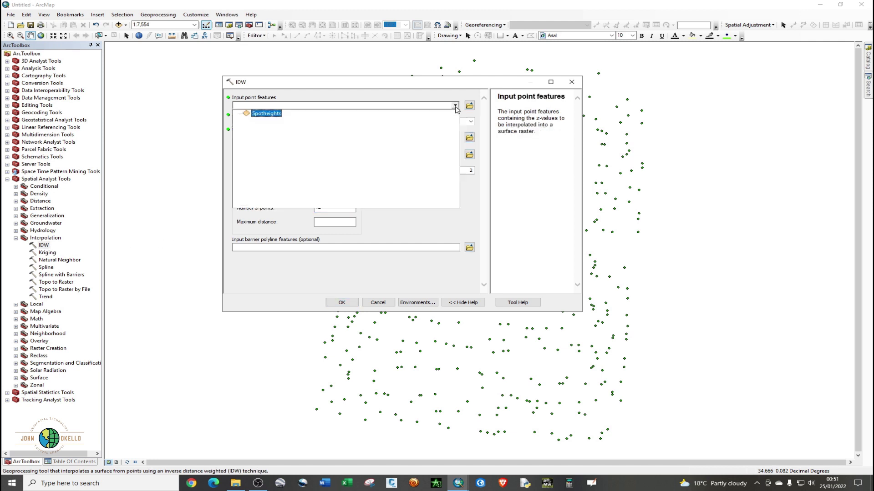
left_click(268, 114)
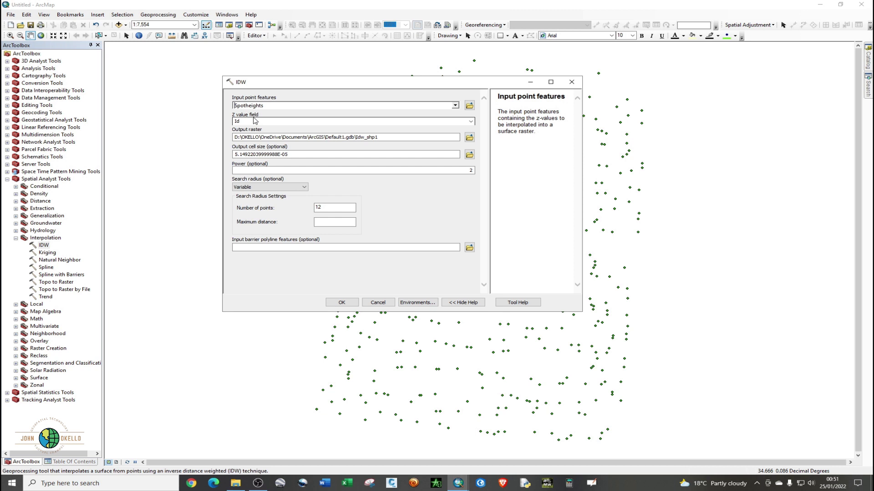
- Check the height field in the Spotheights attribute table and set the IDW Z value field to Elevation
left_click(70, 462)
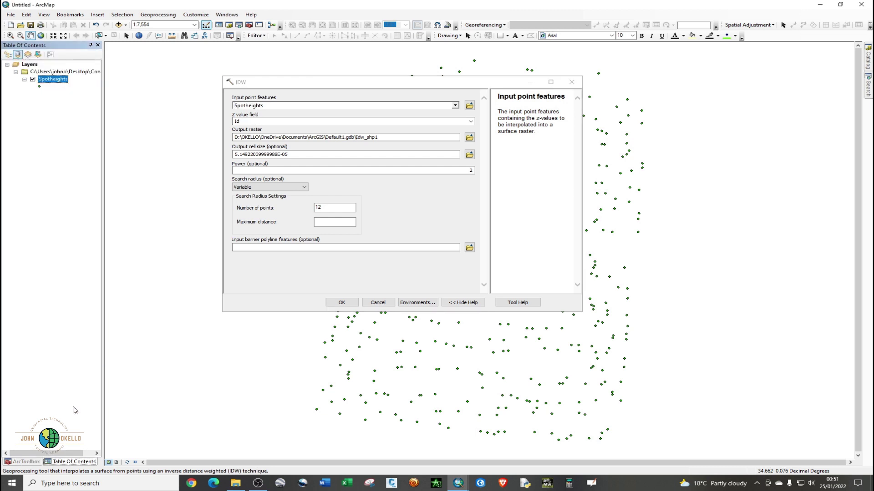
right_click(52, 82)
left_click(59, 103)
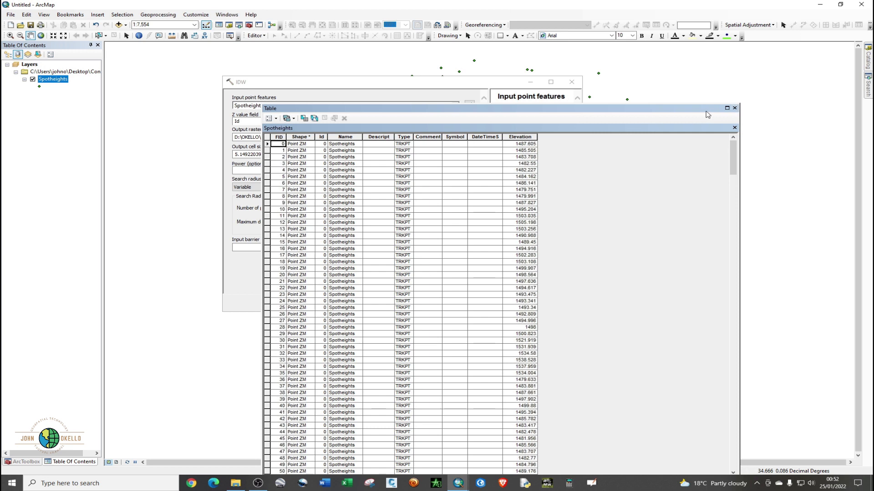
left_click(734, 108)
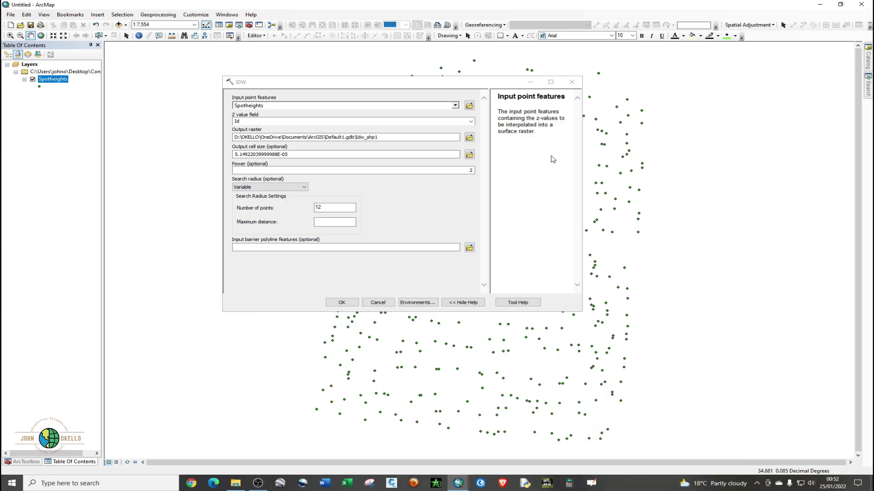
left_click(471, 124)
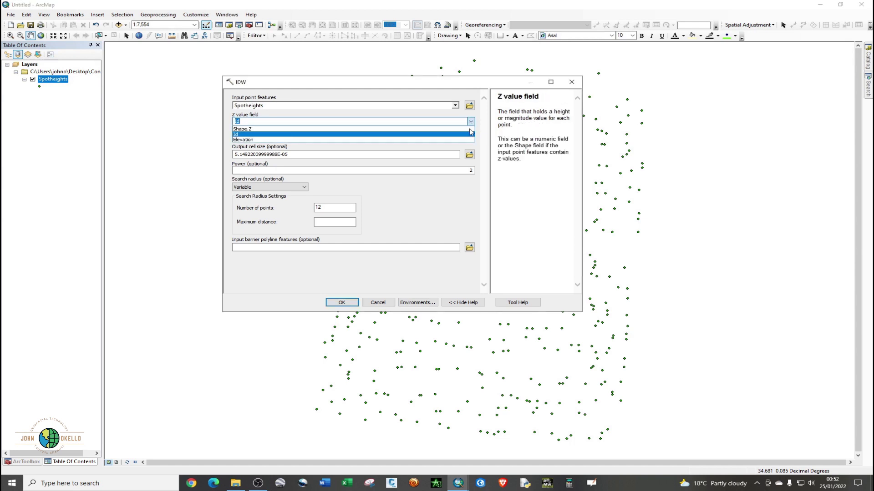
left_click(437, 140)
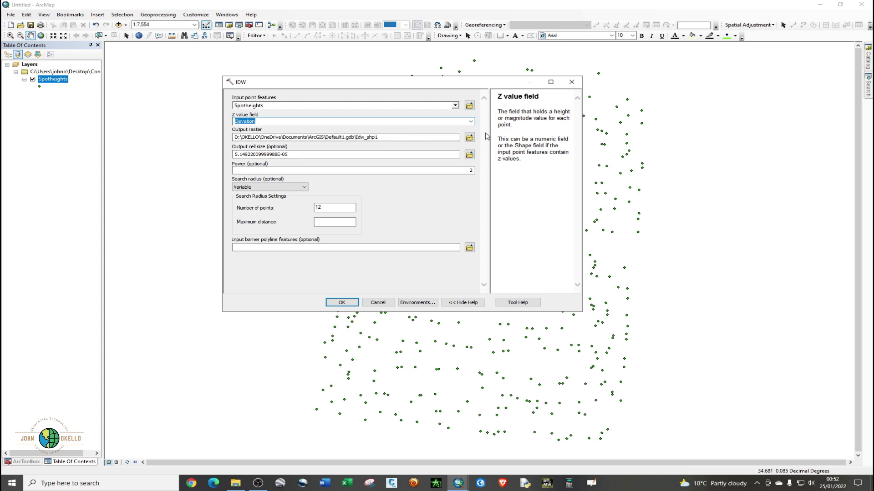
- Set the output raster to DEM_IDW in the Contours desktop folder and run the IDW interpolation
left_click(469, 137)
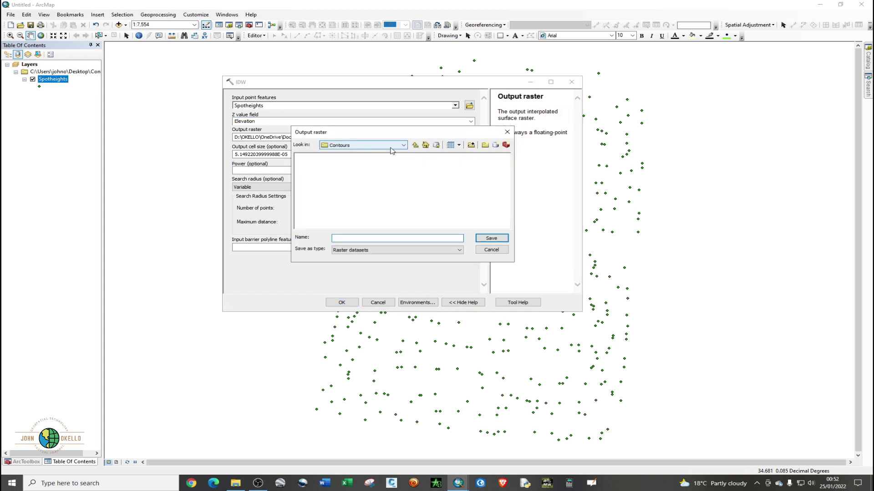
left_click(402, 146)
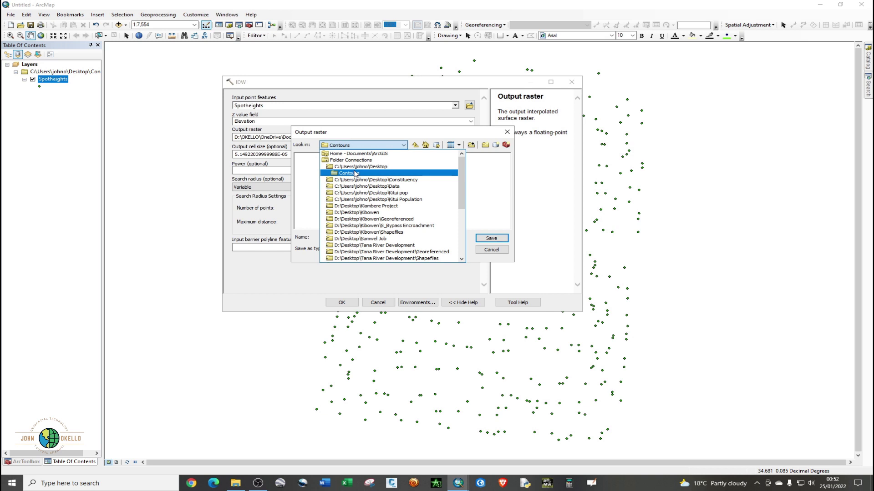
left_click(392, 174)
left_click(365, 237)
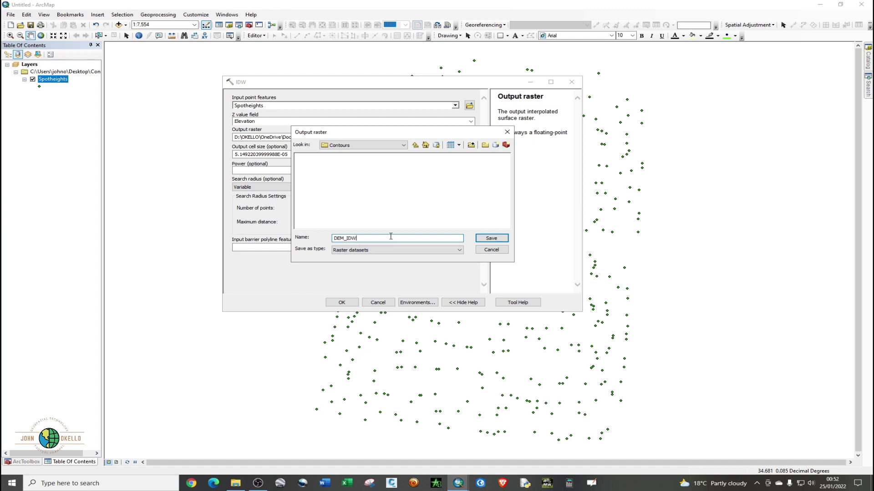
left_click(491, 238)
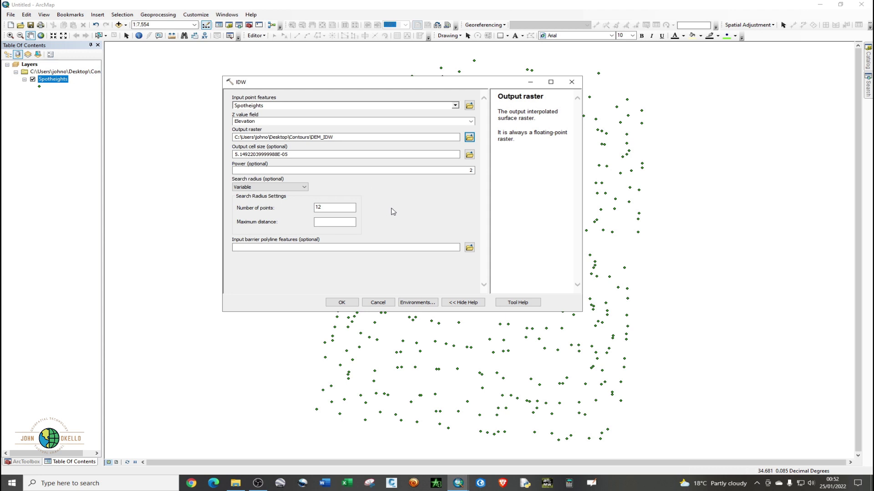
left_click(352, 304)
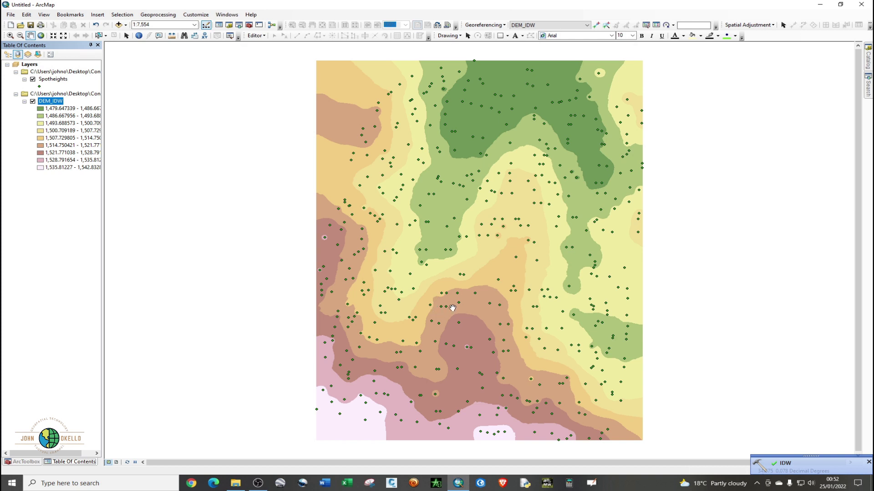
- Examine the DEM_IDW surface with the Spotheights points hidden and shown again
scroll(452, 308, "up", 1)
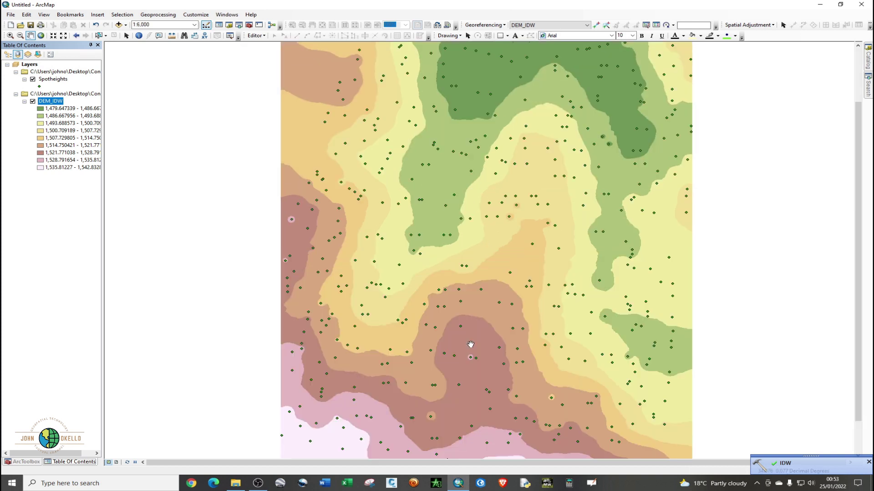
left_click_drag(470, 250, 450, 241)
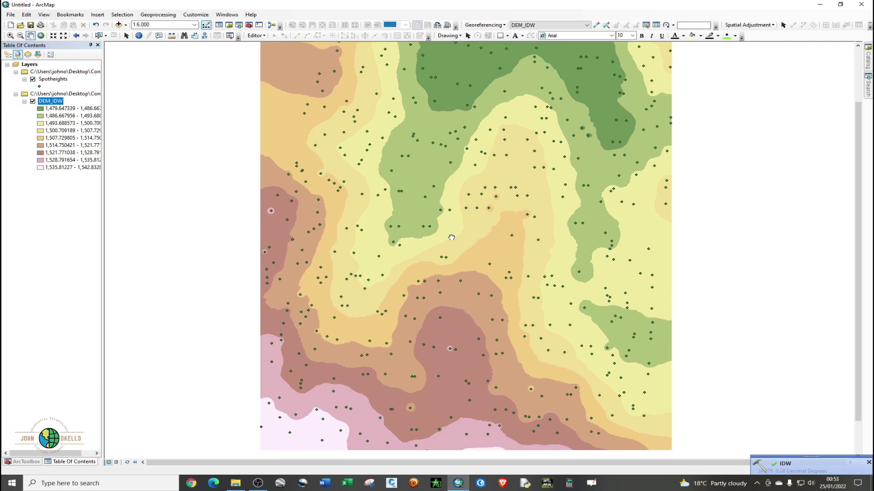
left_click(33, 102)
left_click(33, 102)
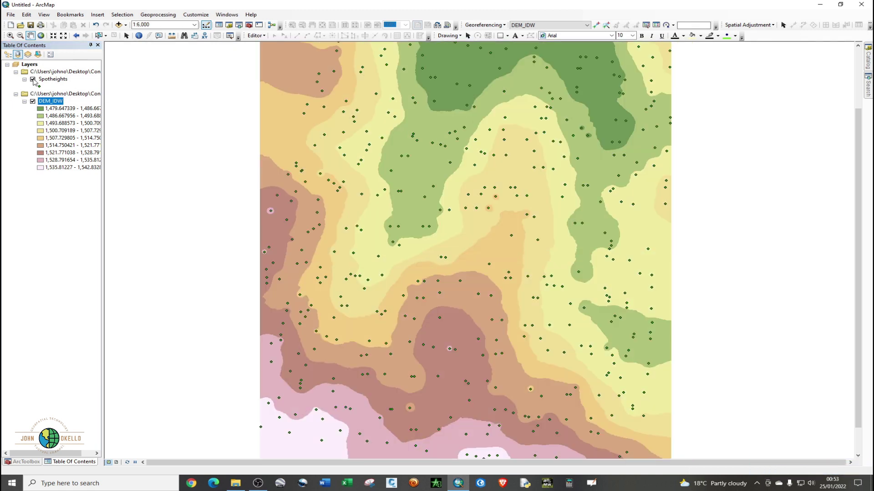
left_click(33, 80)
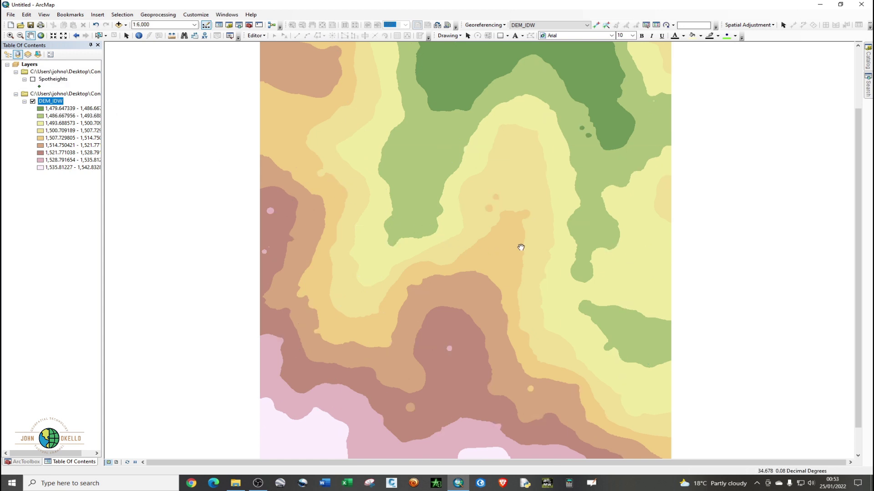
mouse_move(521, 247)
left_mouse_down()
mouse_move(552, 271)
mouse_move(563, 262)
mouse_move(531, 257)
left_mouse_up()
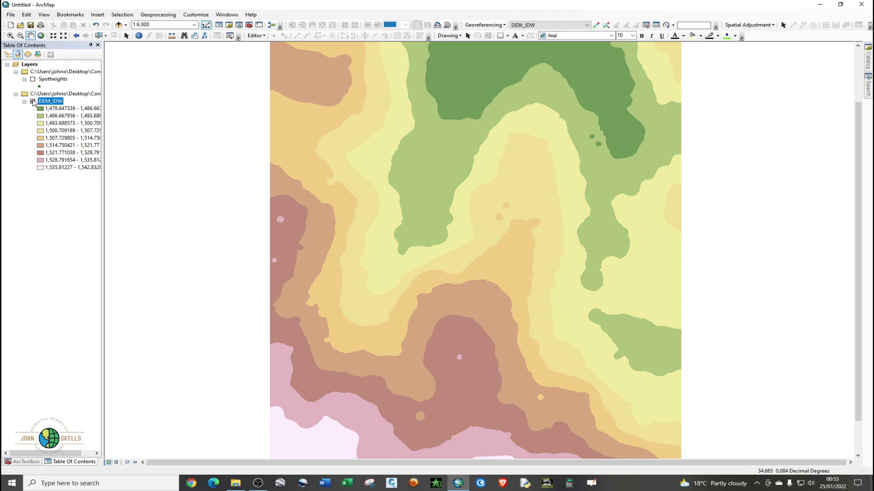
left_click(33, 80)
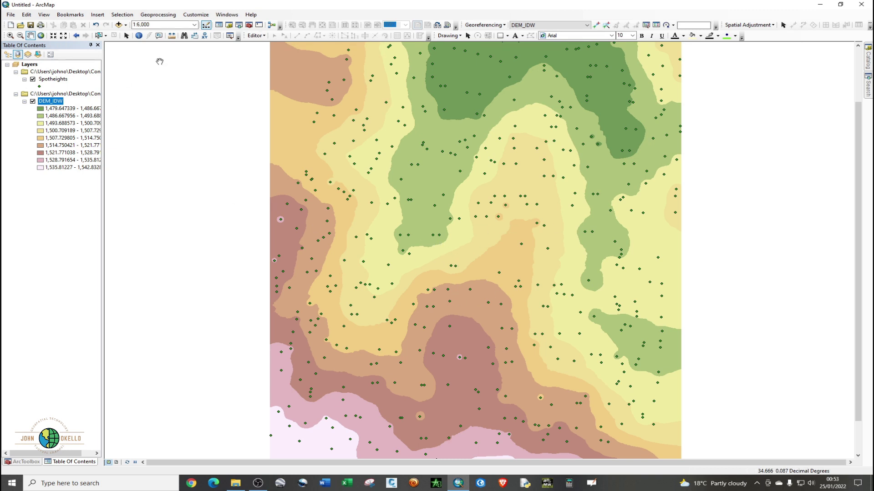
- Start the Contour tool from the Surface toolset of the Spatial Analyst toolbox
left_click(249, 26)
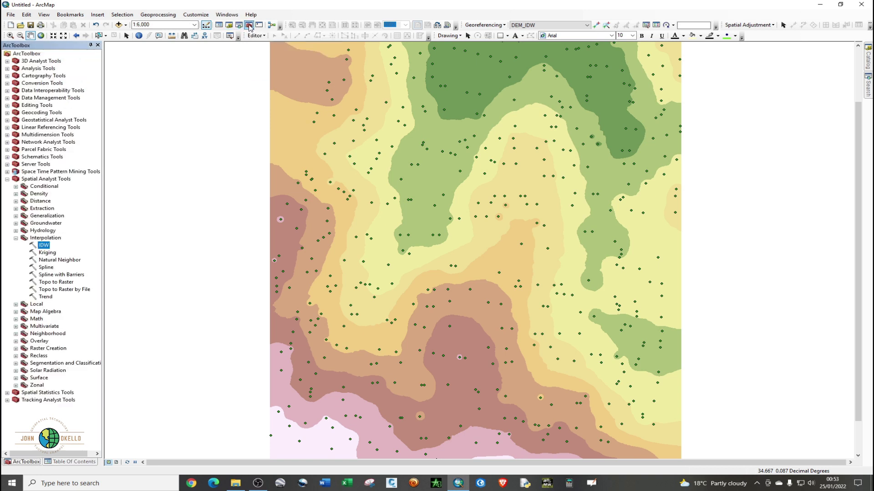
left_click(16, 238)
left_click(8, 179)
left_click(7, 180)
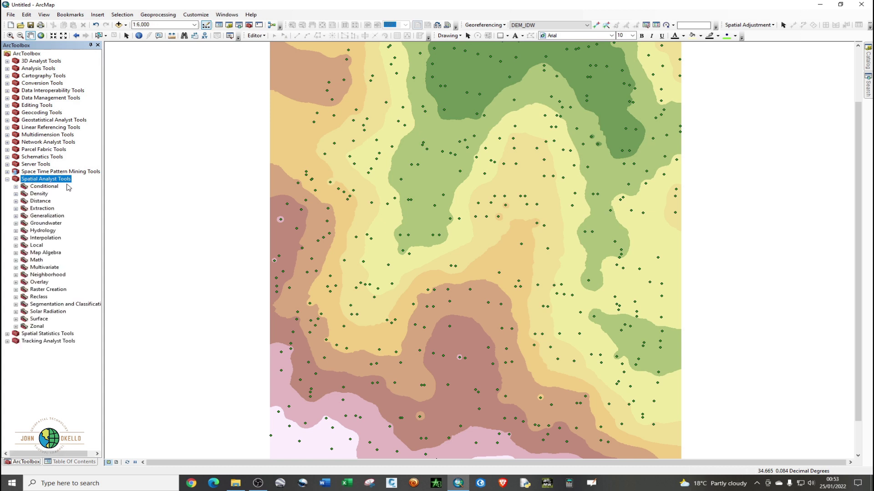
left_click(16, 319)
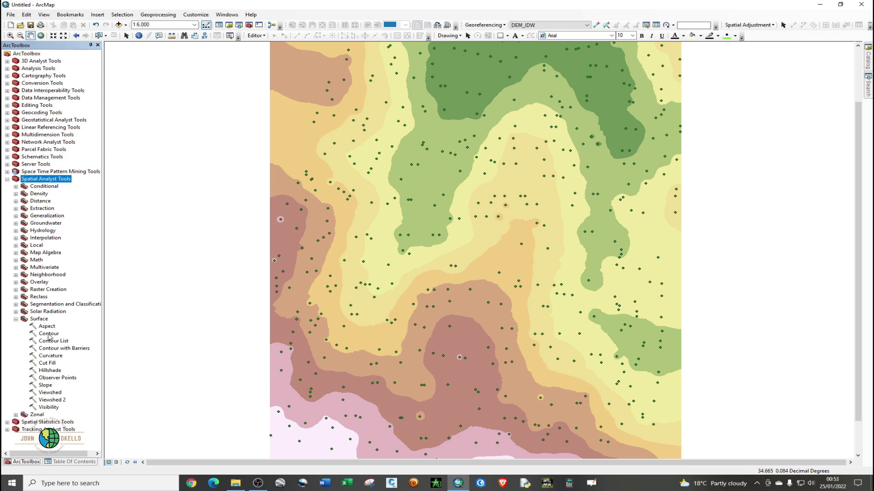
double_click(49, 334)
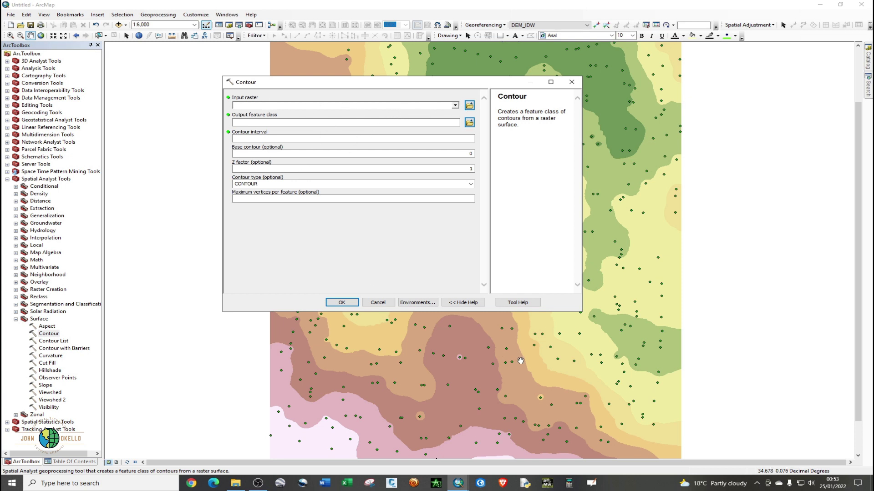
left_click_drag(520, 360, 507, 373)
left_click_drag(495, 366, 498, 364)
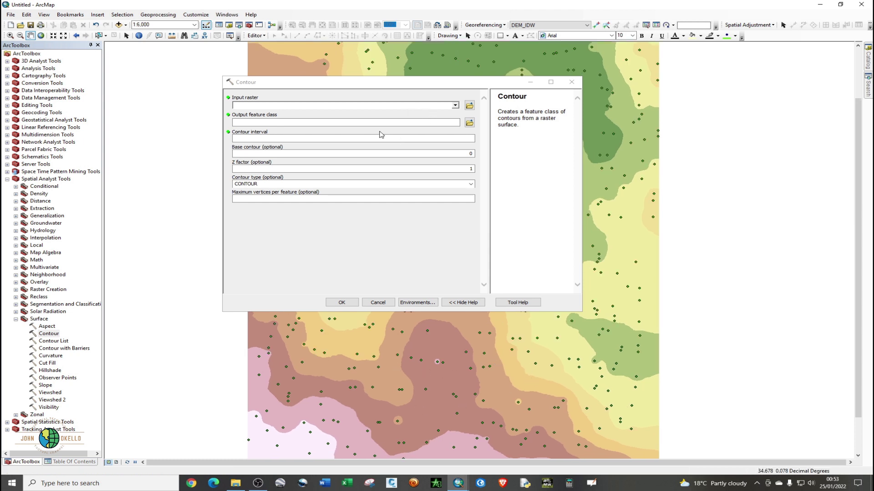
- Compute the DEM_IDW elevation range with the desktop calculator as 1535-1479, using the layer's legend values, and close the calculator
left_click(58, 462)
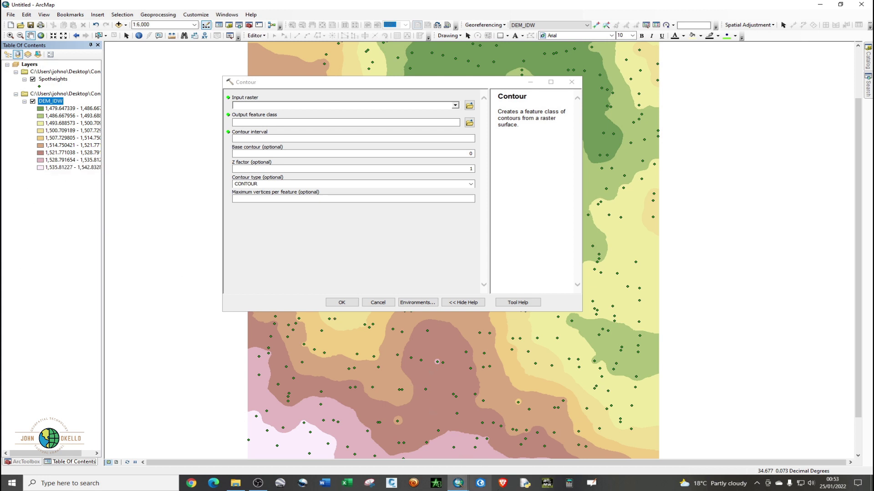
left_click(569, 483)
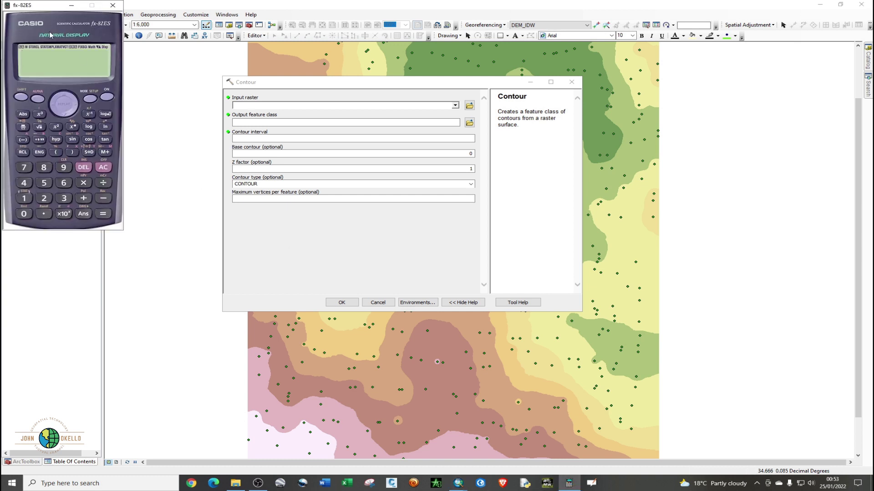
left_click_drag(50, 6, 264, 106)
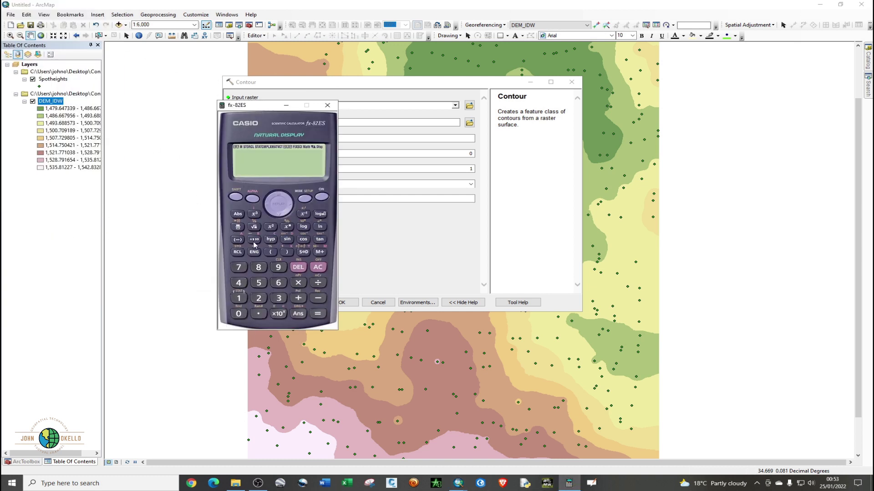
left_click(238, 298)
left_click(259, 284)
left_click(280, 303)
left_click(259, 284)
left_click(238, 299)
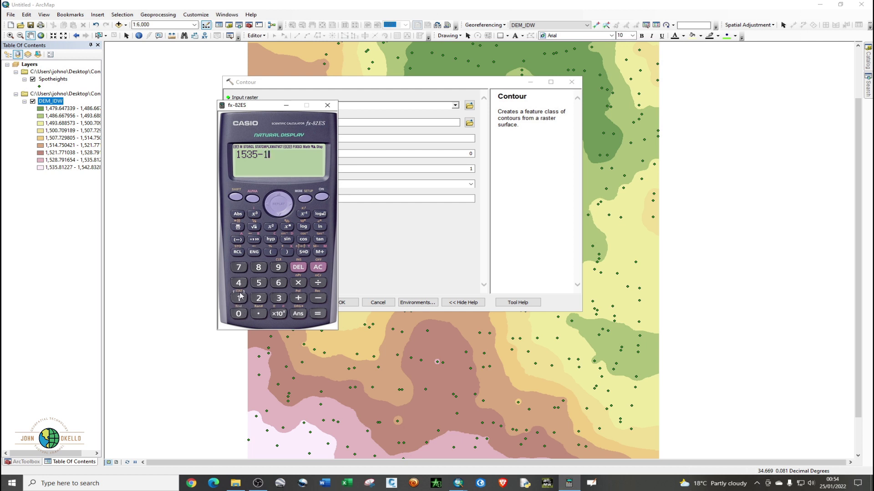
left_click(239, 268)
left_click(276, 270)
left_click(318, 314)
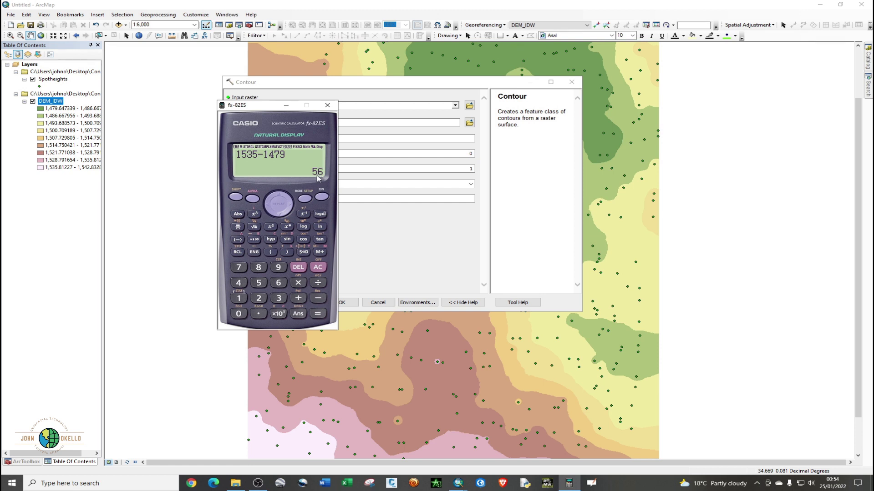
left_click(328, 106)
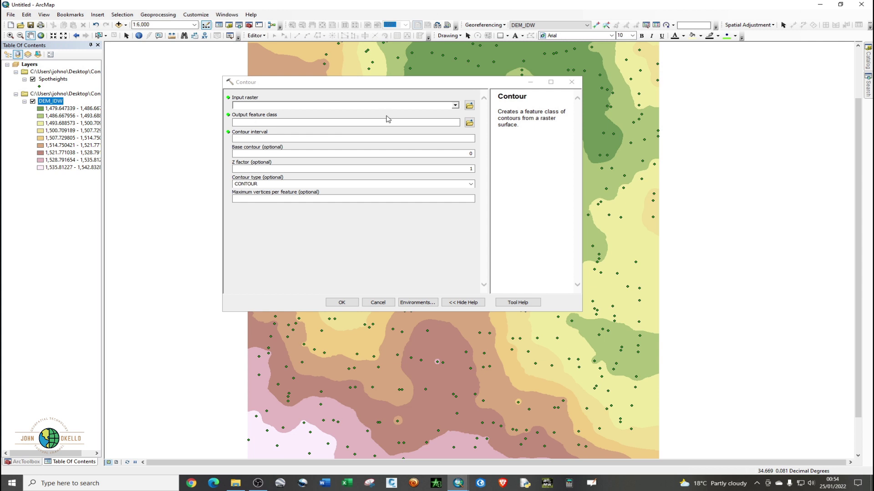
- Run the Contour tool on DEM_IDW with a contour interval of 2, saving the output as Contours in the Contours desktop folder
left_click(455, 106)
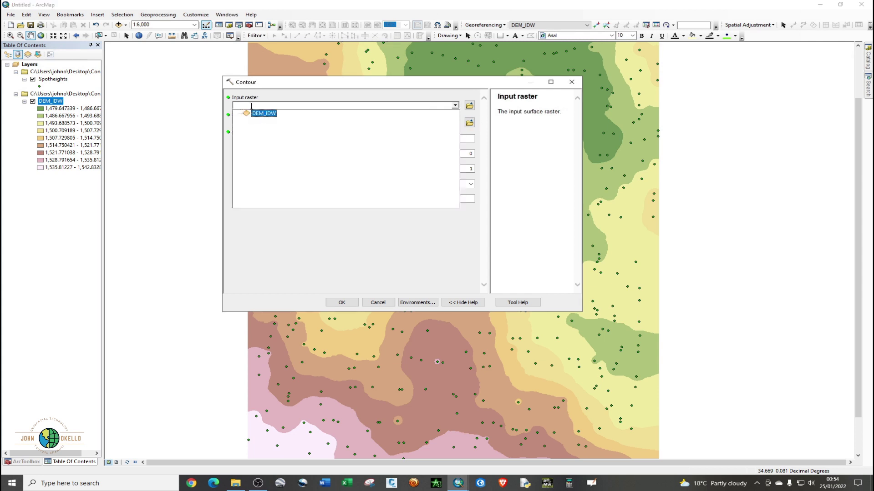
left_click(260, 117)
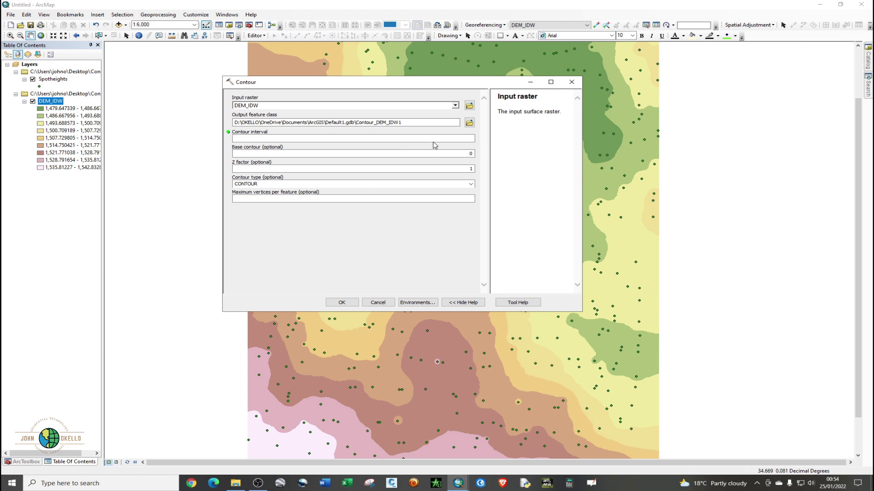
left_click(469, 122)
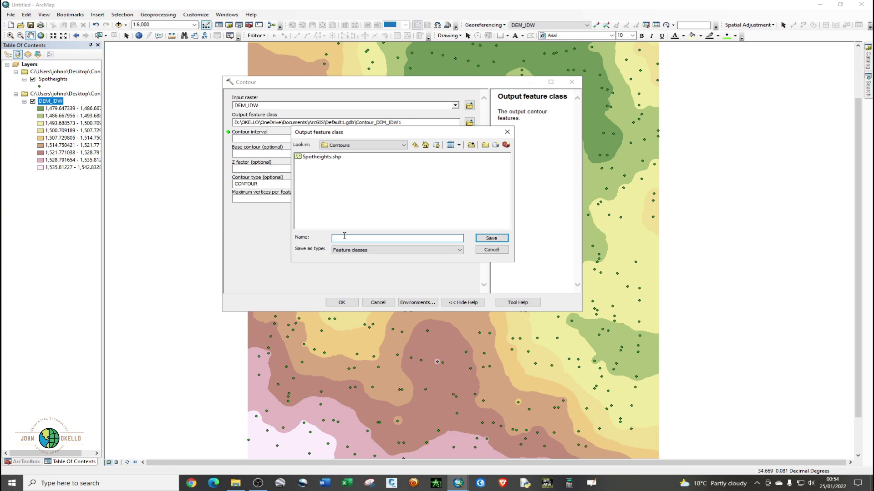
type("Contours")
left_click(484, 240)
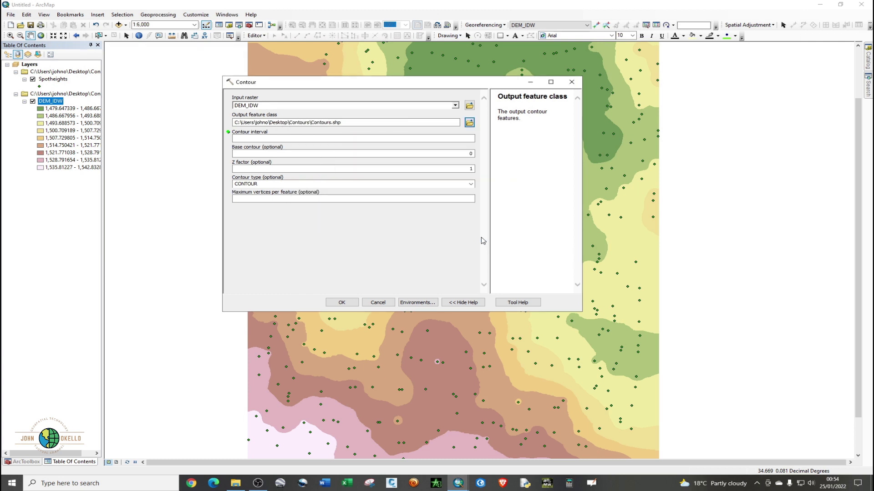
left_click(425, 139)
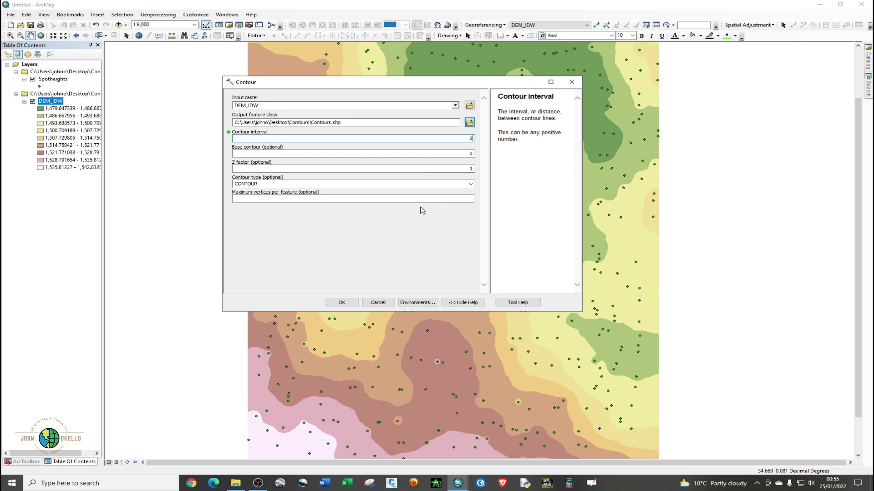
left_click(352, 304)
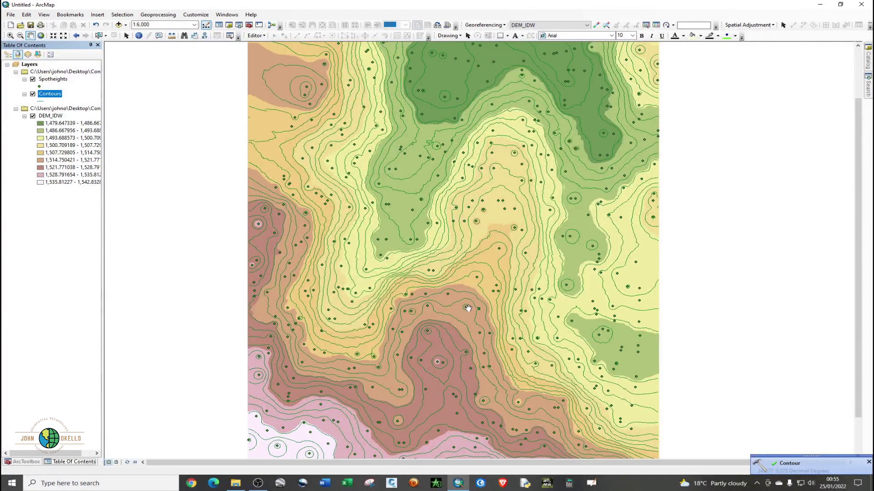
- Change the line colour of the Contours layer symbol to brown
mouse_move(444, 315)
left_mouse_down()
mouse_move(460, 296)
mouse_move(457, 284)
mouse_move(452, 300)
left_mouse_up()
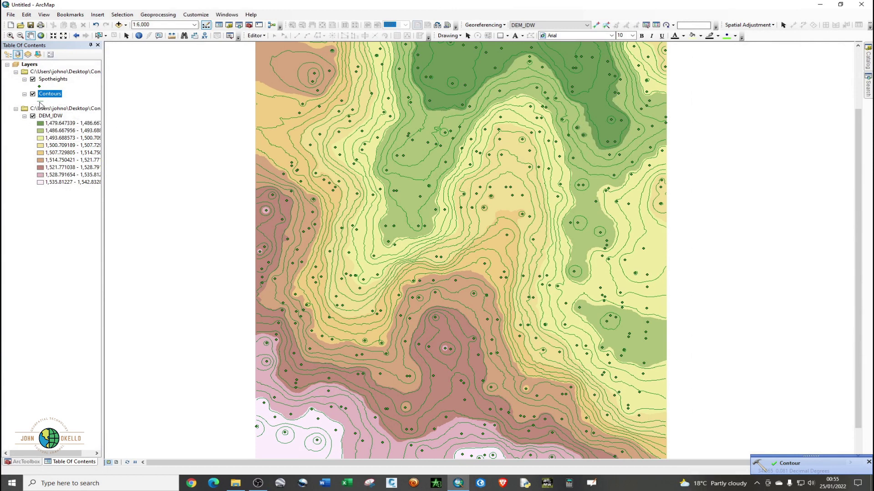
left_click(42, 100)
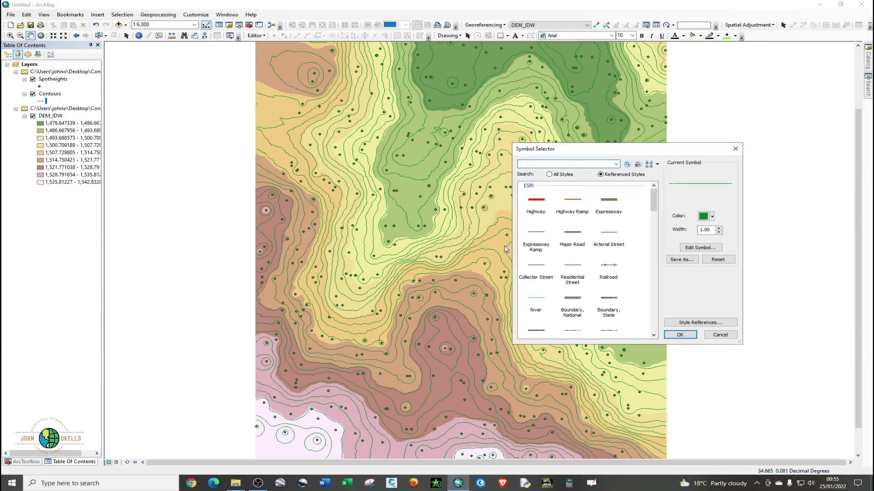
left_click(708, 217)
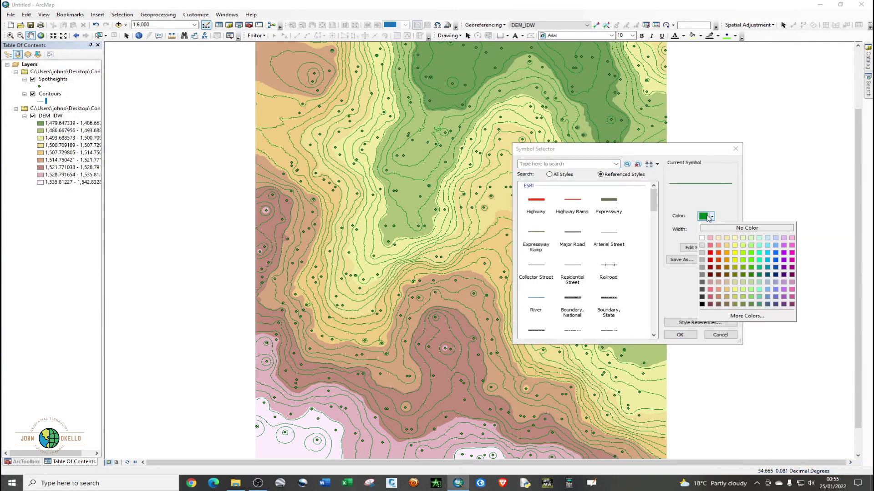
left_click(727, 304)
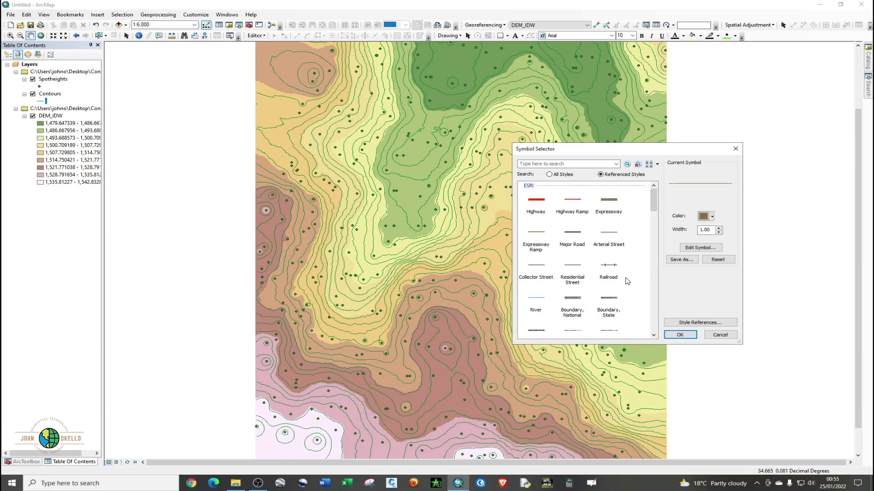
left_click(680, 335)
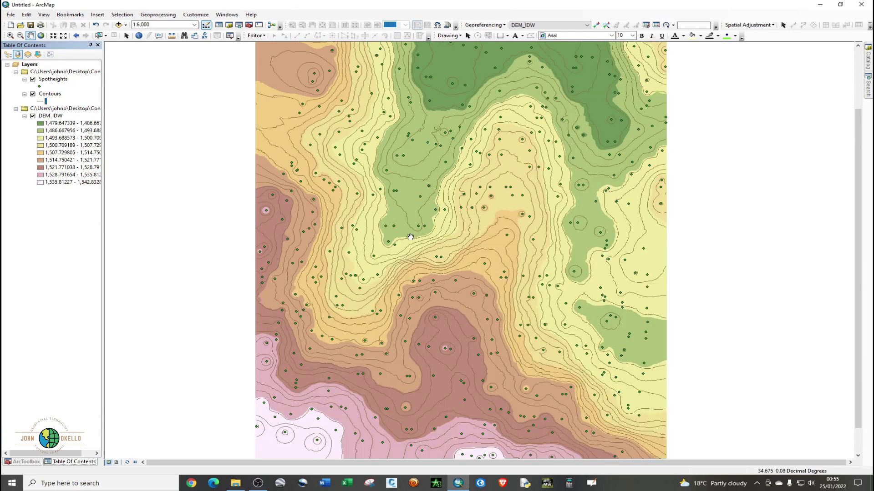
- Set the Spotheights point symbol to size 3 and the same brown colour as the contours
left_click(39, 86)
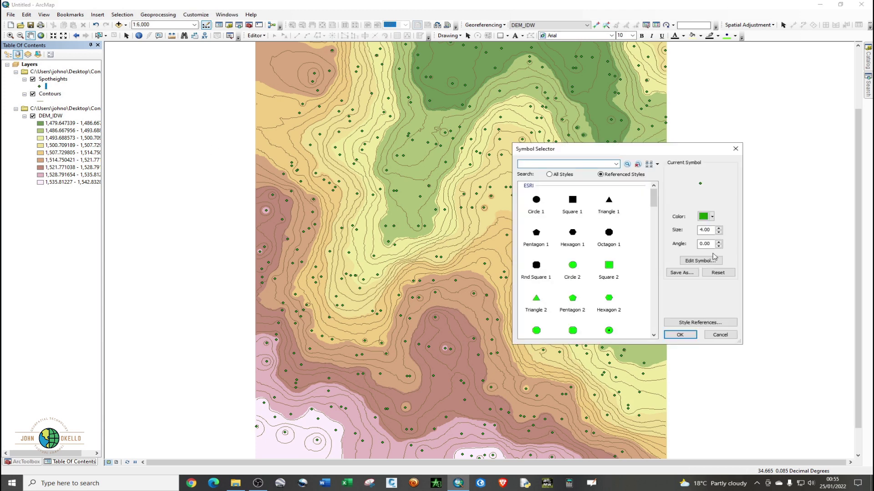
left_click(719, 233)
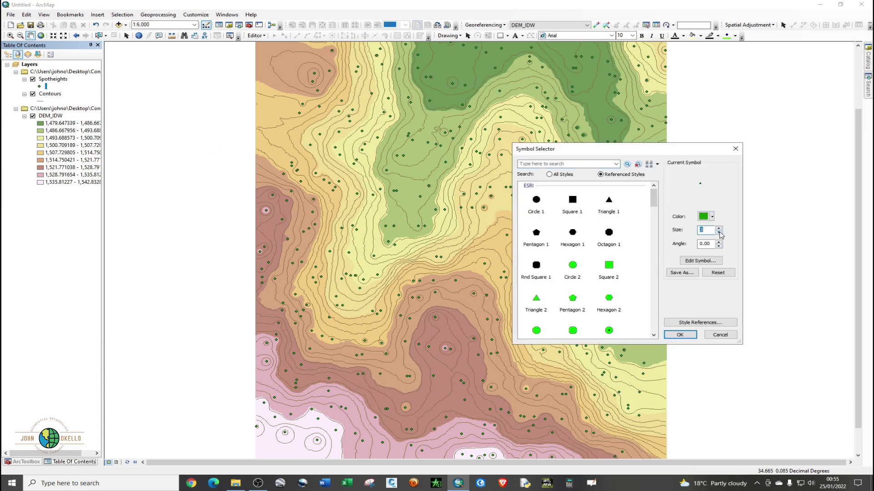
left_click(705, 217)
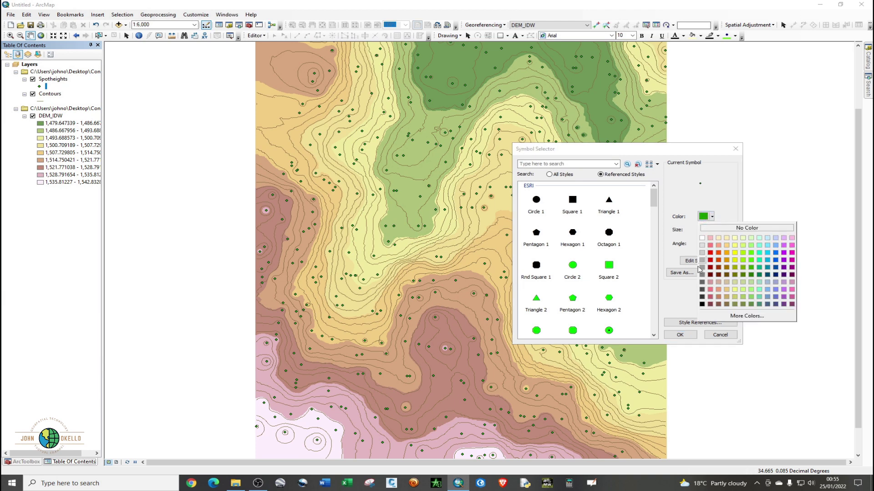
left_click(726, 305)
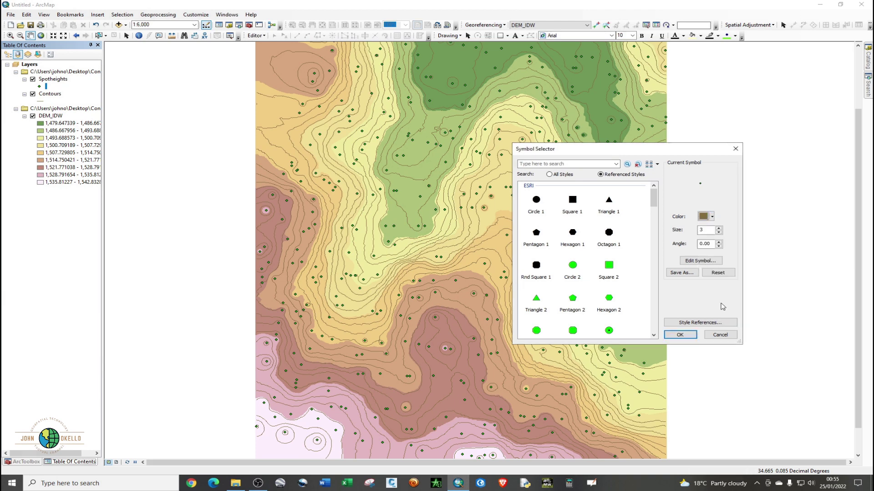
left_click(680, 335)
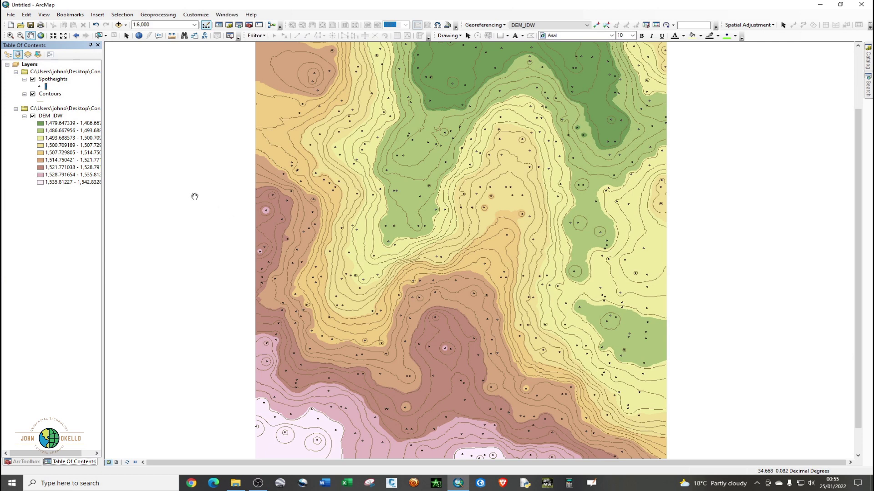
left_click(53, 80)
right_click(63, 79)
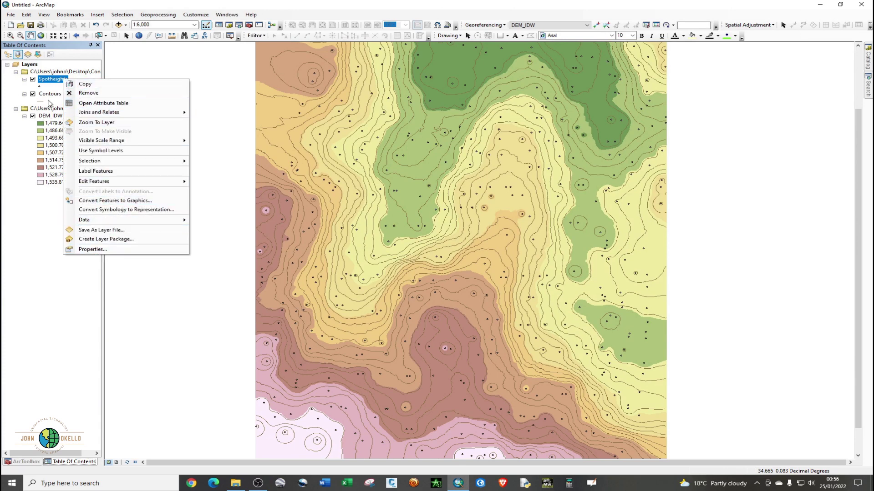
left_click(54, 89)
- Enable labels for the Contours layer in its properties, using the Contour field and brown text
right_click(46, 94)
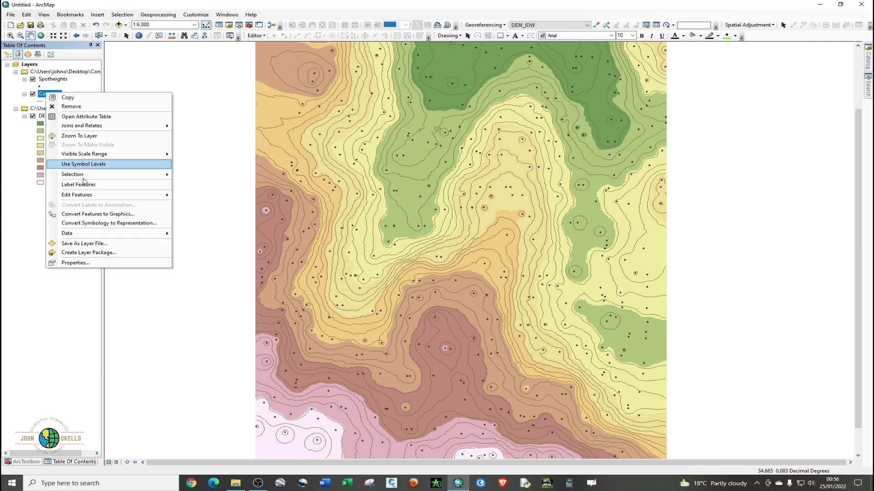
left_click(73, 263)
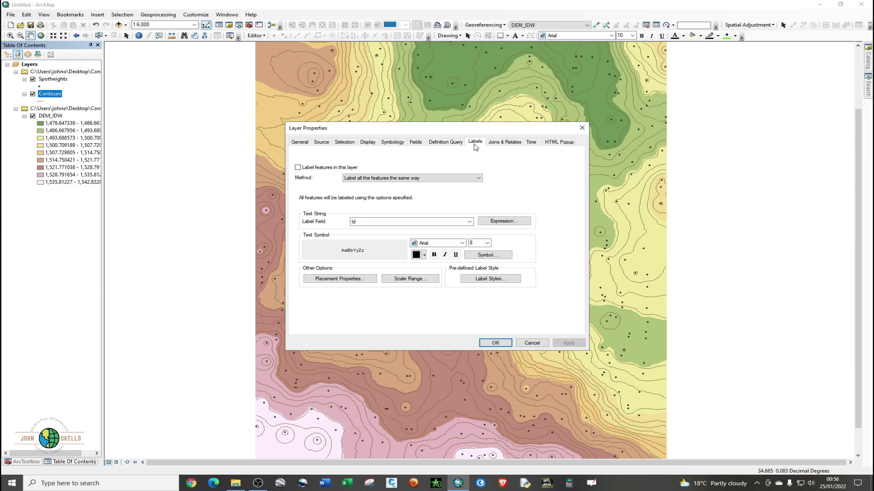
left_click(298, 168)
left_click(469, 222)
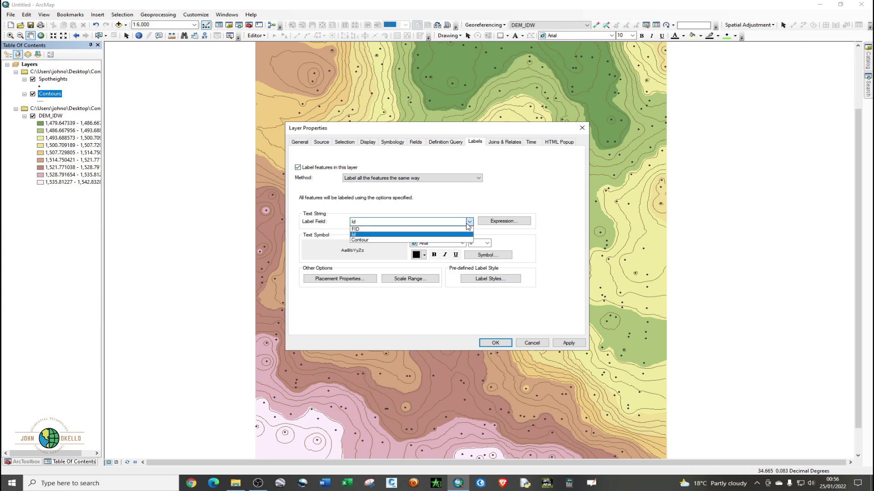
left_click(363, 240)
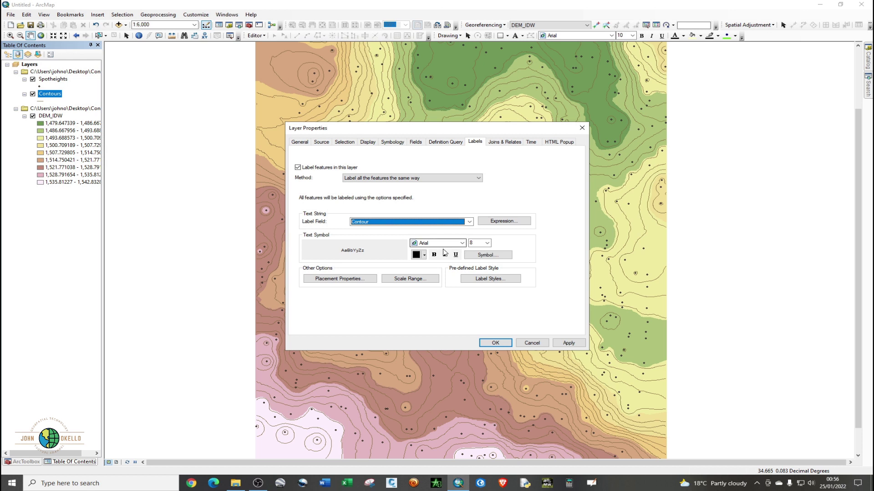
left_click(417, 256)
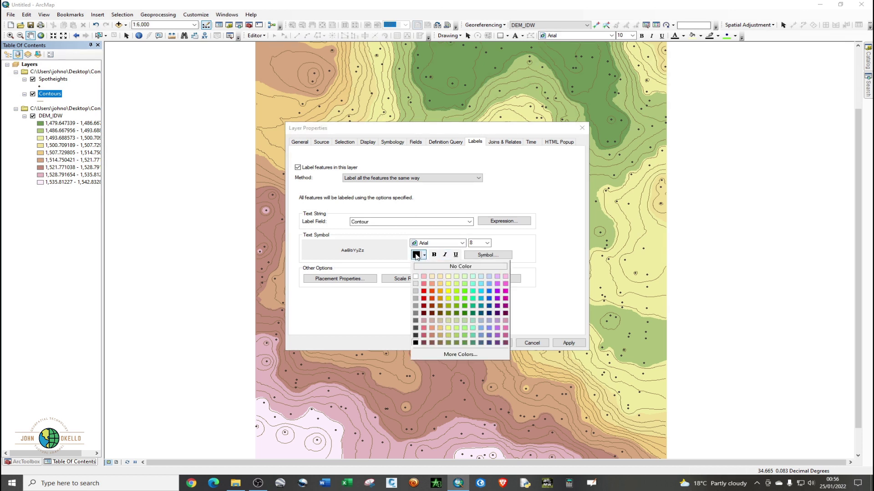
left_click(440, 344)
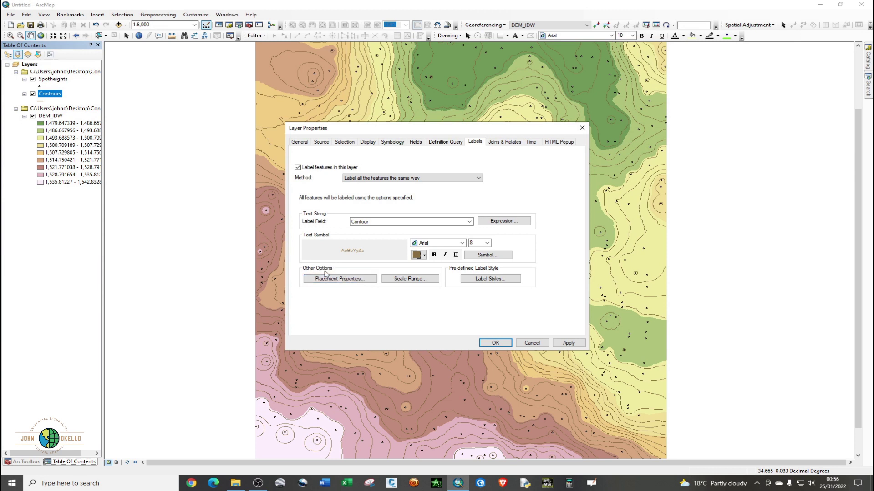
- Place the contour labels on the line only, with curved orientation
left_click(335, 282)
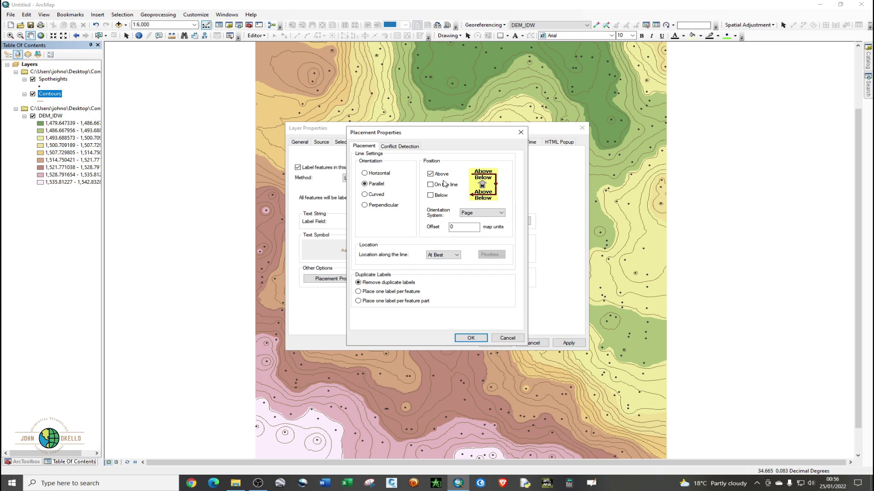
left_click(430, 175)
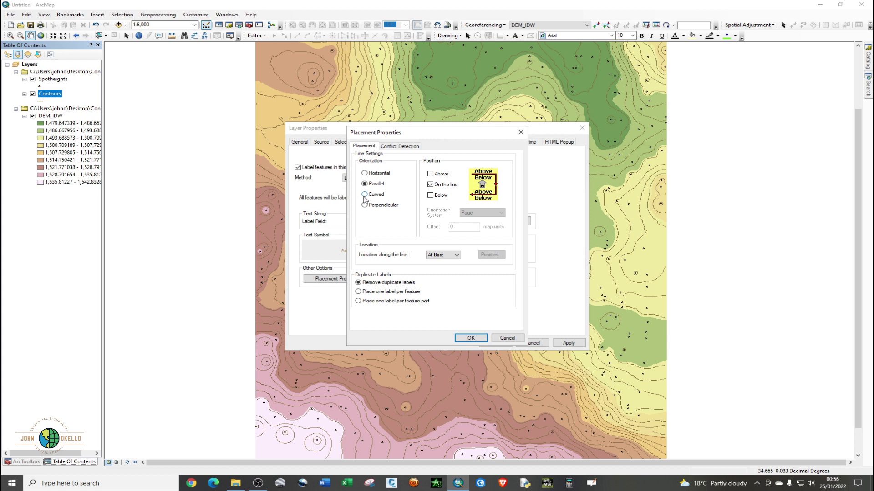
left_click(365, 195)
left_click(471, 338)
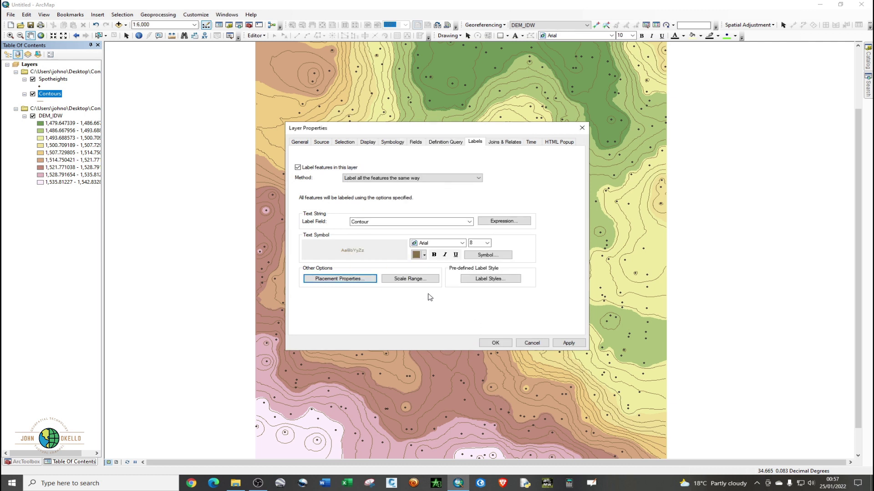
- Add a halo mask to the contour label text symbol and apply the label settings to the Contours layer
left_click(483, 280)
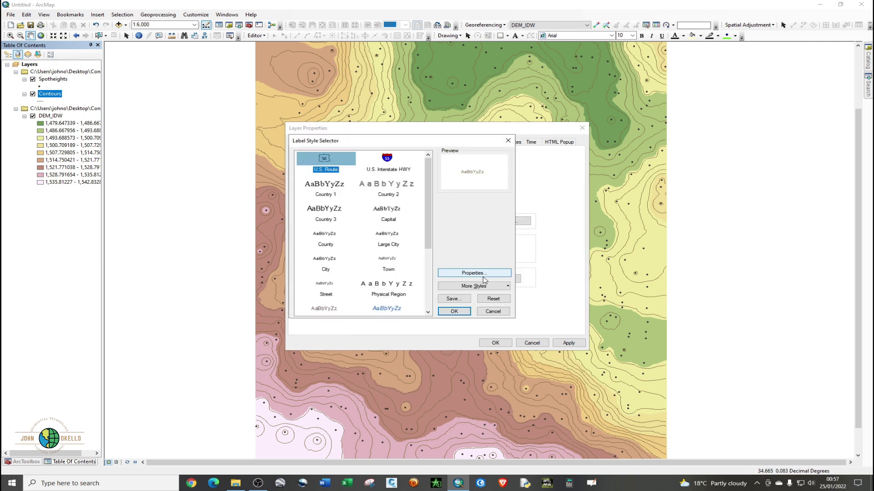
left_click(508, 141)
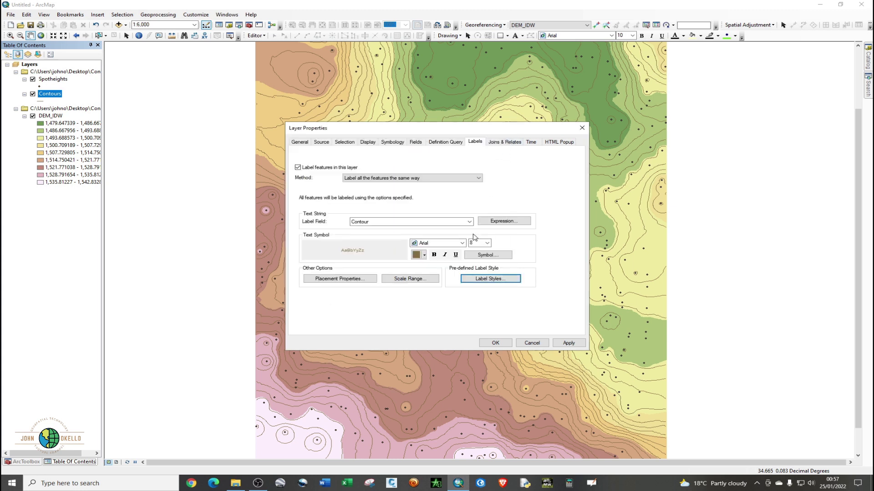
left_click(487, 256)
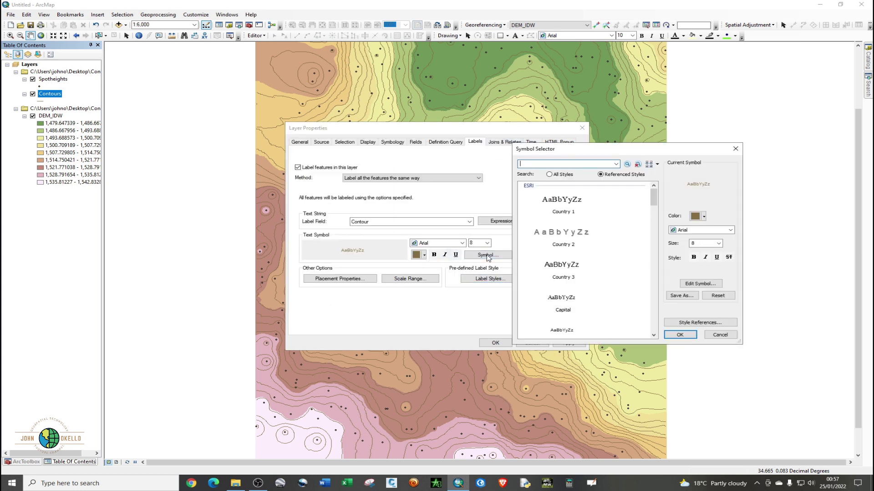
left_click(695, 285)
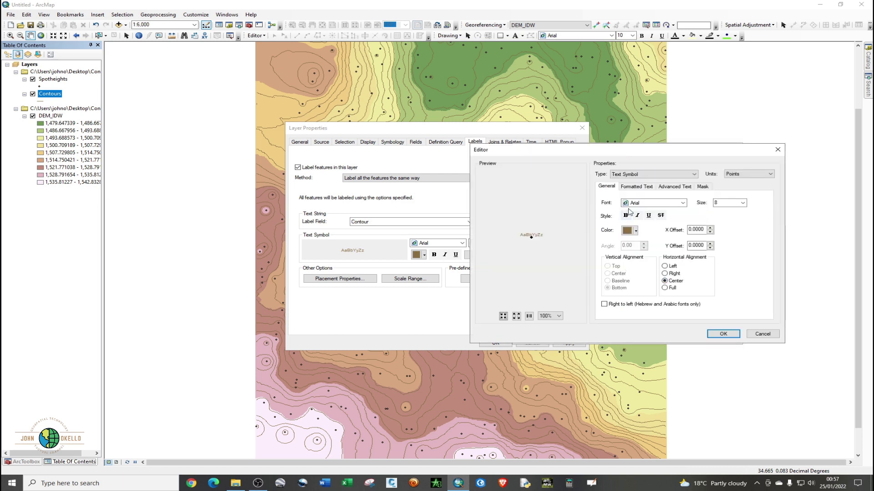
left_click(703, 189)
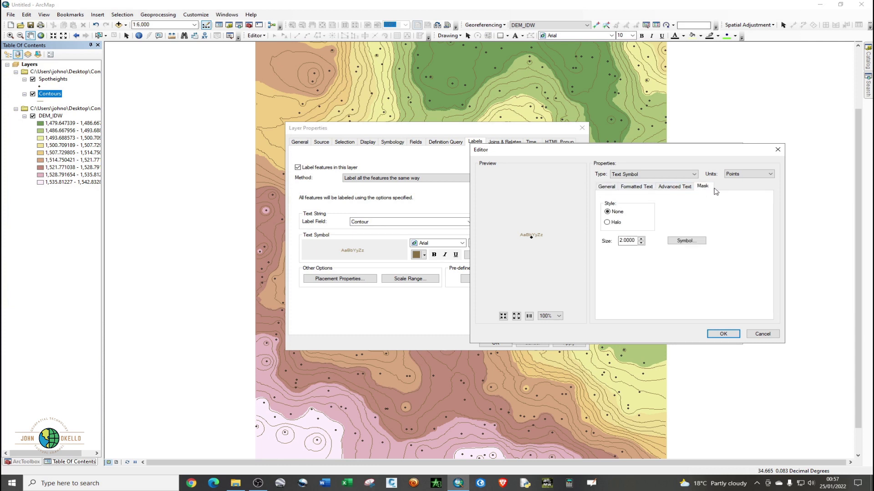
left_click(609, 223)
left_click(724, 335)
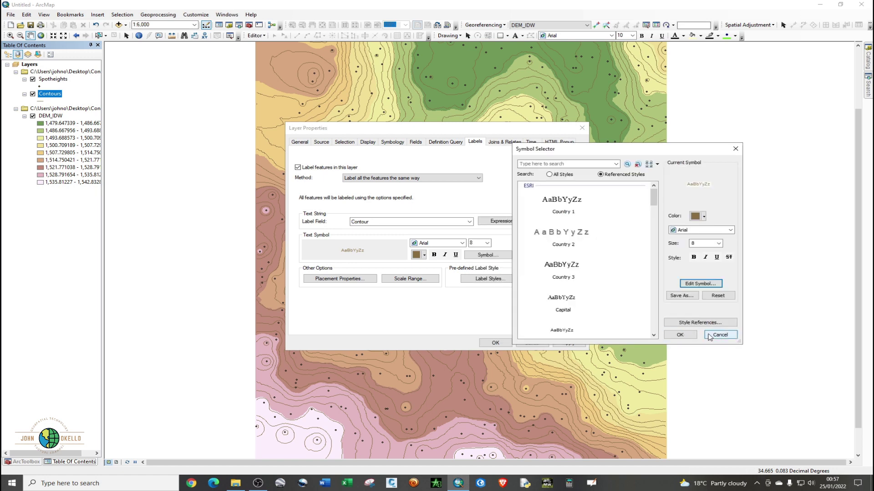
left_click(691, 336)
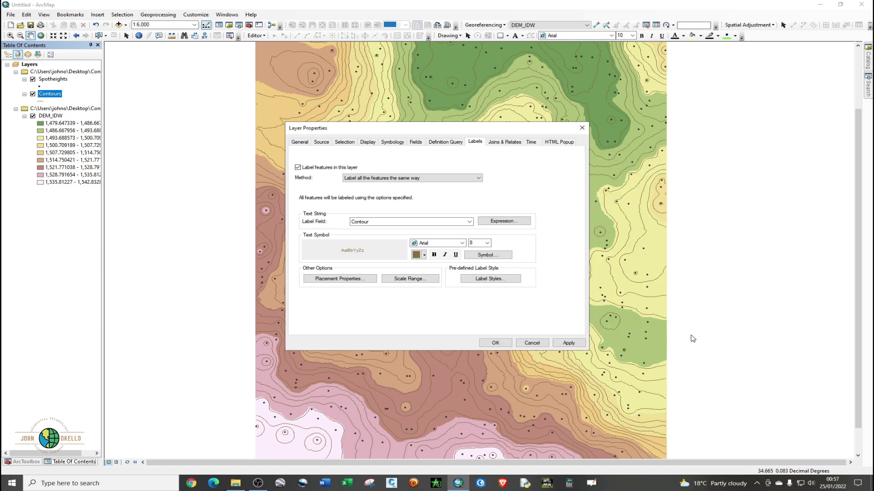
left_click(568, 344)
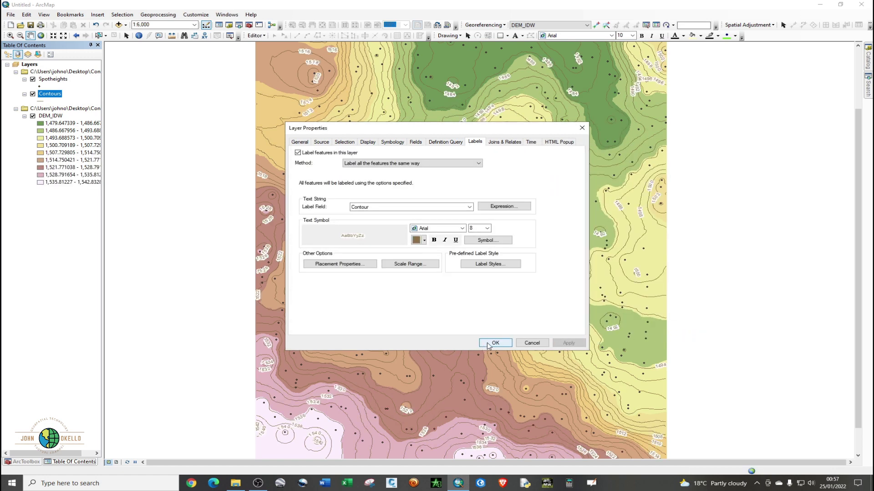
left_click(488, 345)
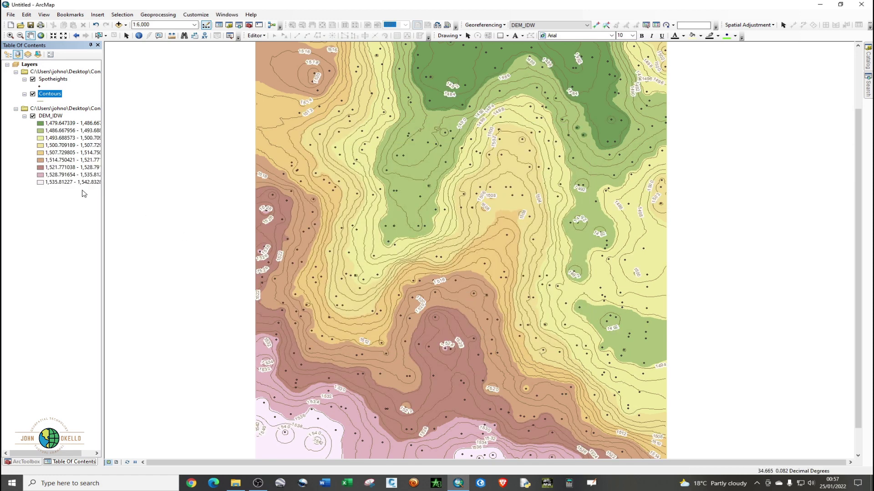
- Hide the DEM_IDW and Spotheights layers and inspect the labelled contours up close
left_click(33, 116)
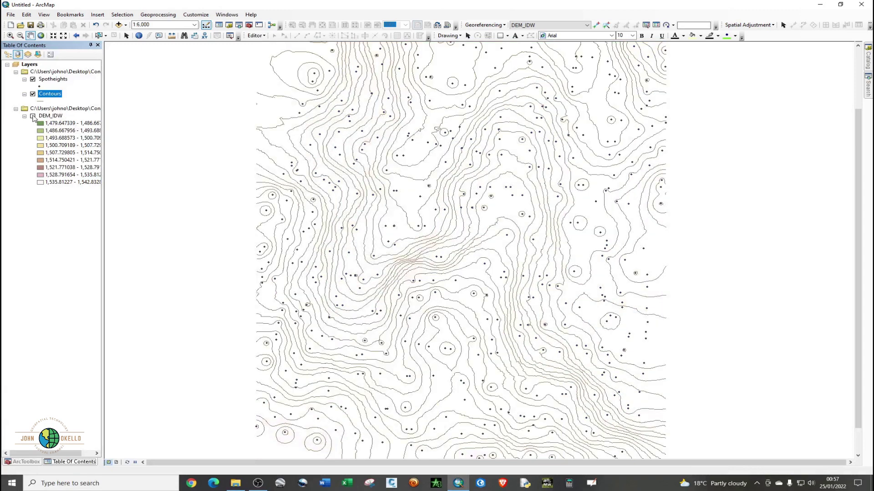
left_click(33, 79)
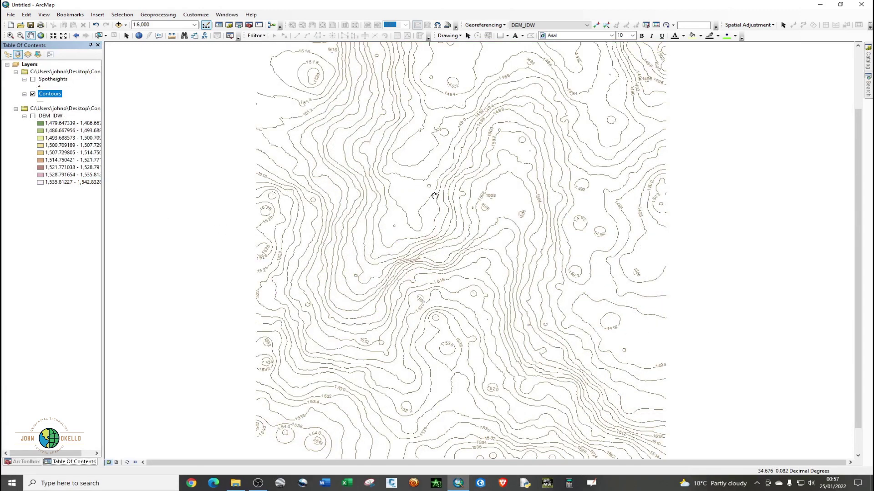
scroll(437, 196, "up", 1)
scroll(437, 196, "down", 3)
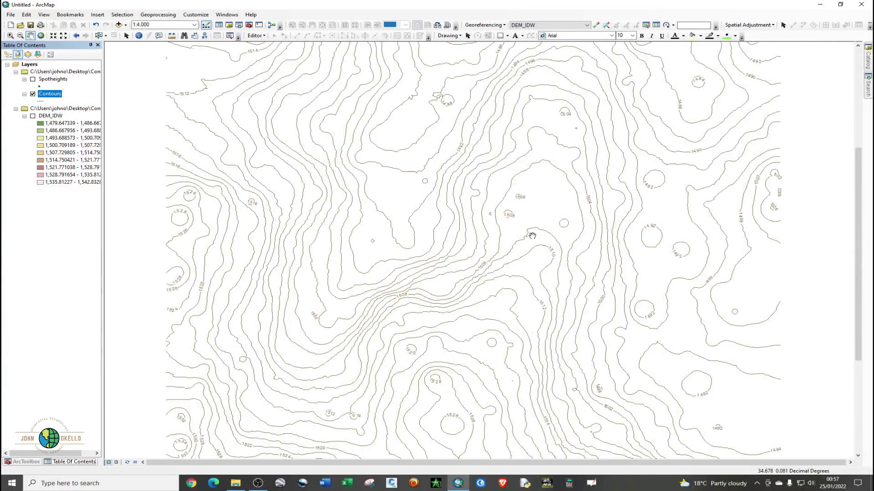
scroll(537, 237, "down", 2)
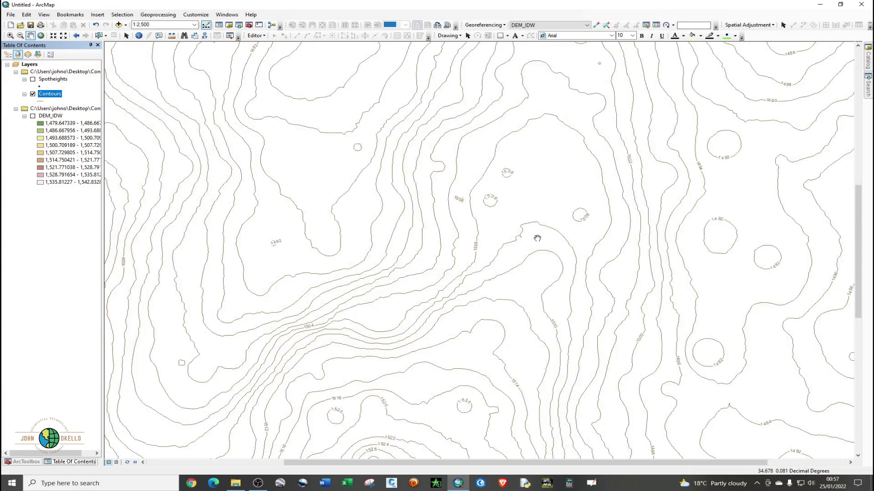
scroll(537, 237, "down", 1)
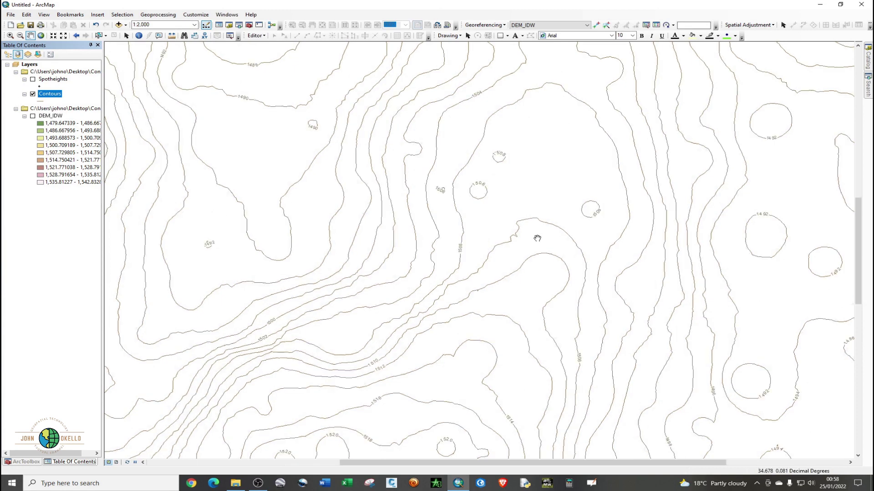